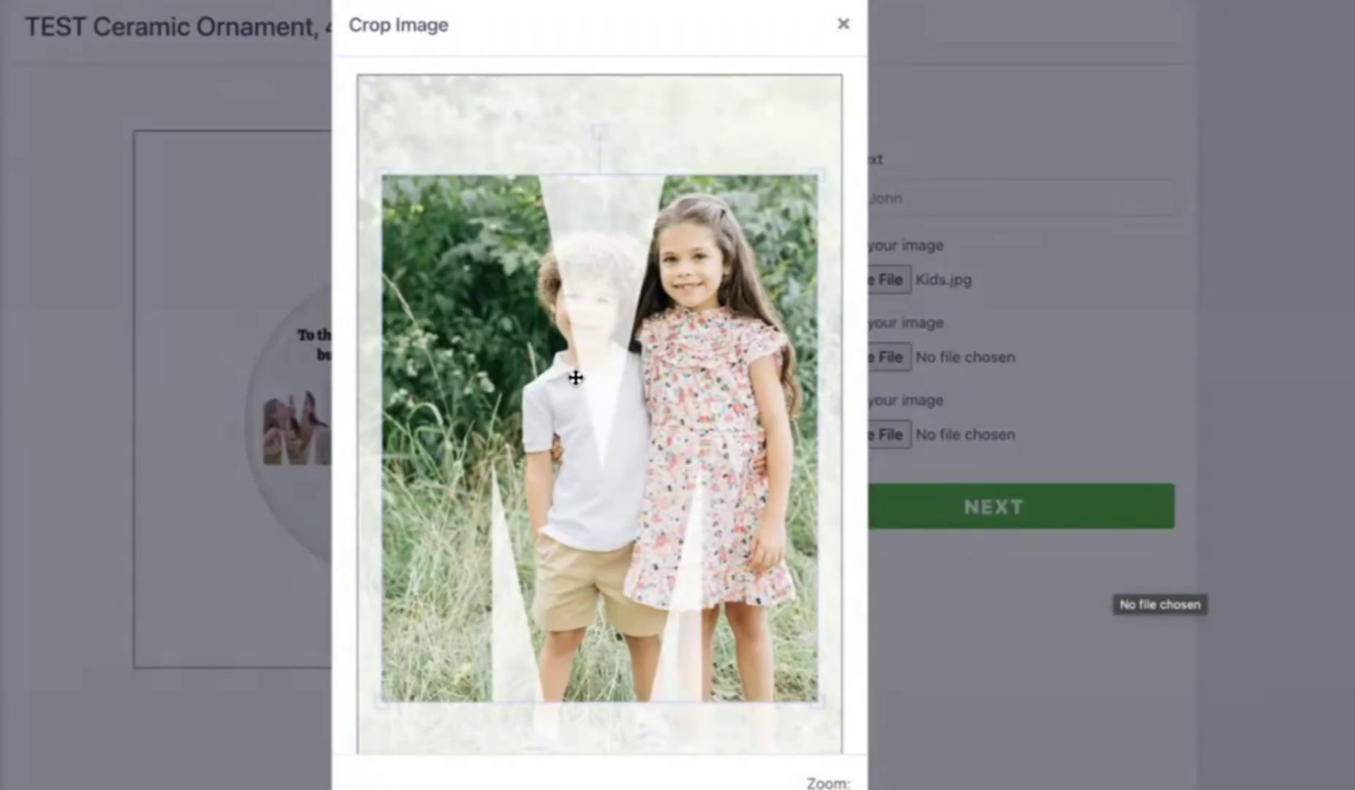
Step: Frame Kids.jpg inside the M shape and move the heart crop up over the faces in Mom1.jpg
{"action": "left_click_drag", "start_coordinate": [542, 380], "coordinate": [598, 244]}
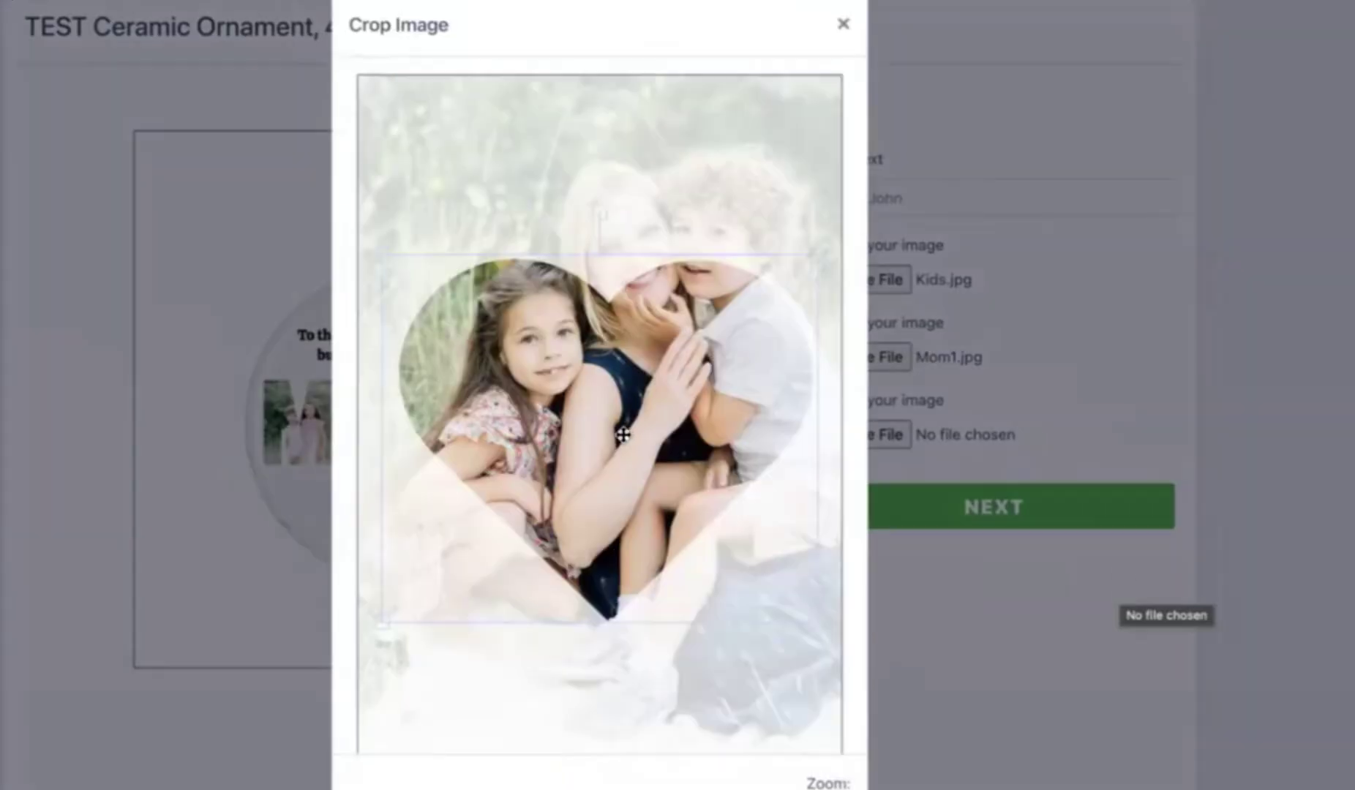
{"action": "left_click_drag", "start_coordinate": [623, 435], "coordinate": [638, 302]}
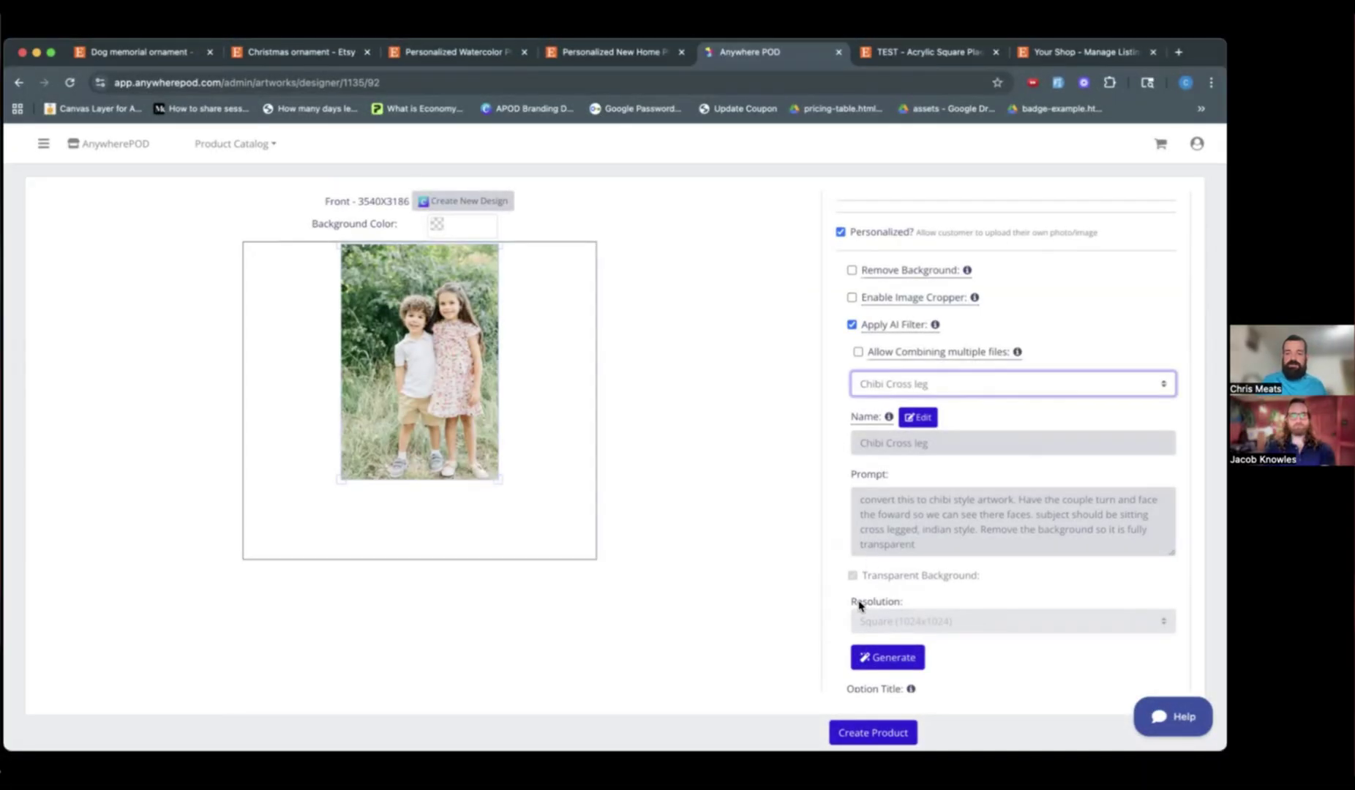
Step: Generate the Chibi Cross leg cartoon version of the kids photo
{"action": "left_click", "coordinate": [886, 659]}
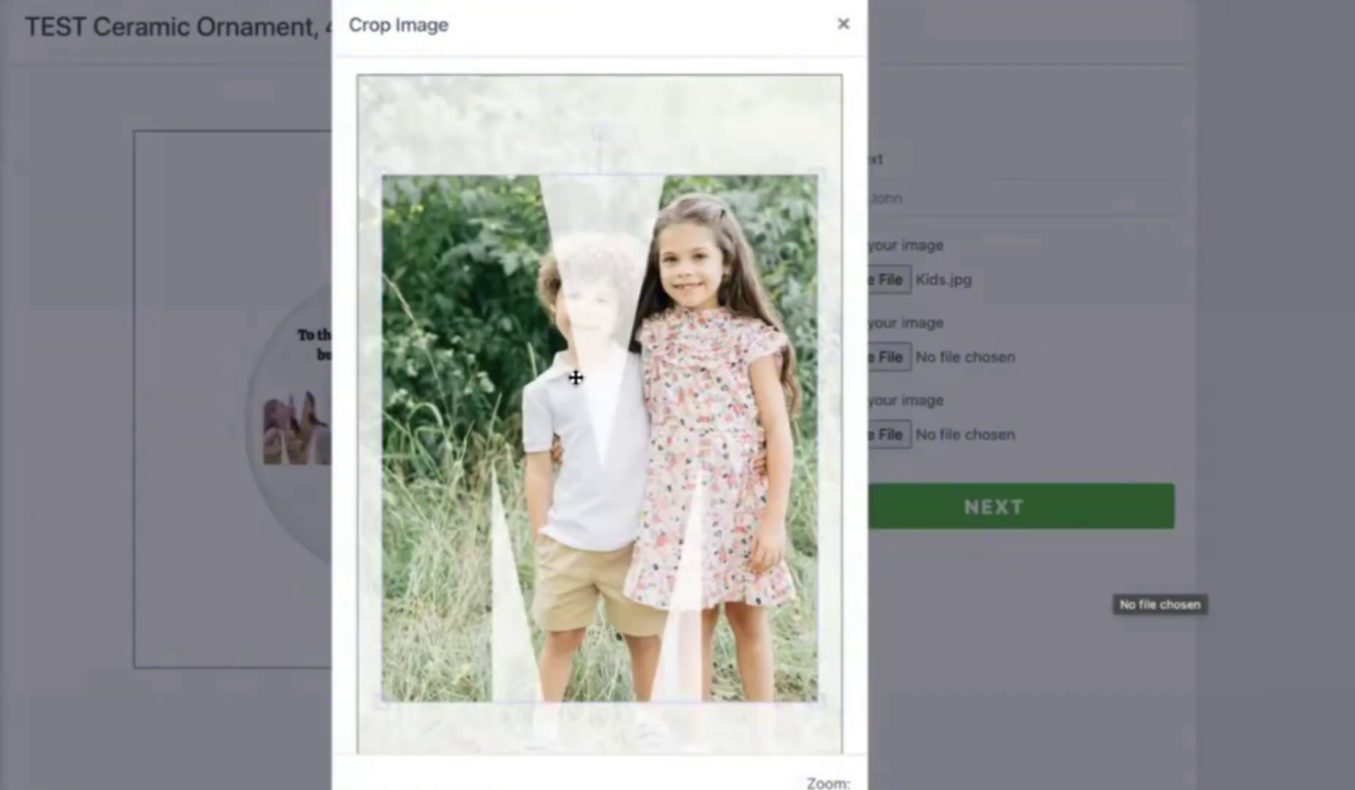
Step: Shift the M crop to the kids photo's top-right and raise the heart crop over the mom photo
{"action": "left_click_drag", "start_coordinate": [529, 362], "coordinate": [598, 245]}
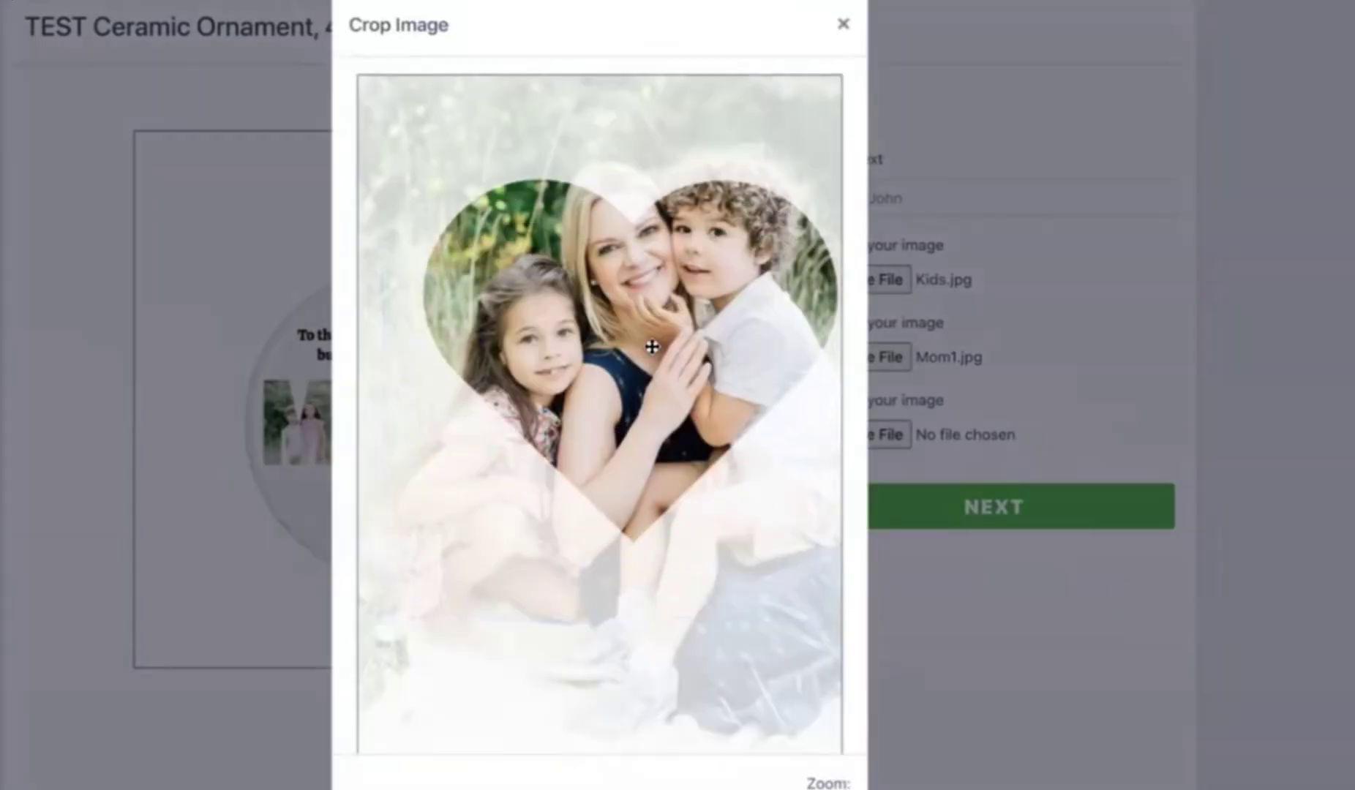
{"action": "left_click_drag", "start_coordinate": [652, 347], "coordinate": [638, 301]}
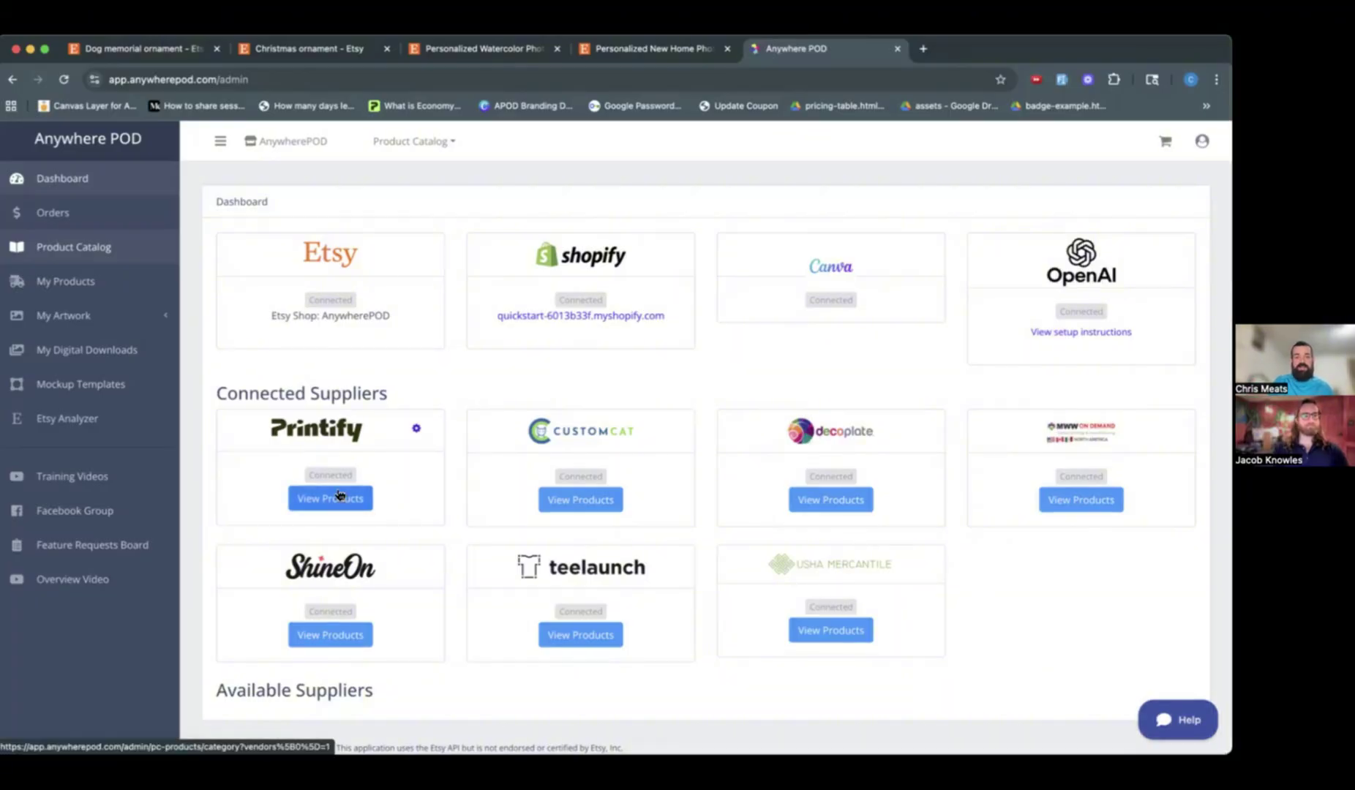
Step: Show Home & Living Ornaments in the Product Catalog, filtered to Printify only
{"action": "left_click", "coordinate": [428, 143]}
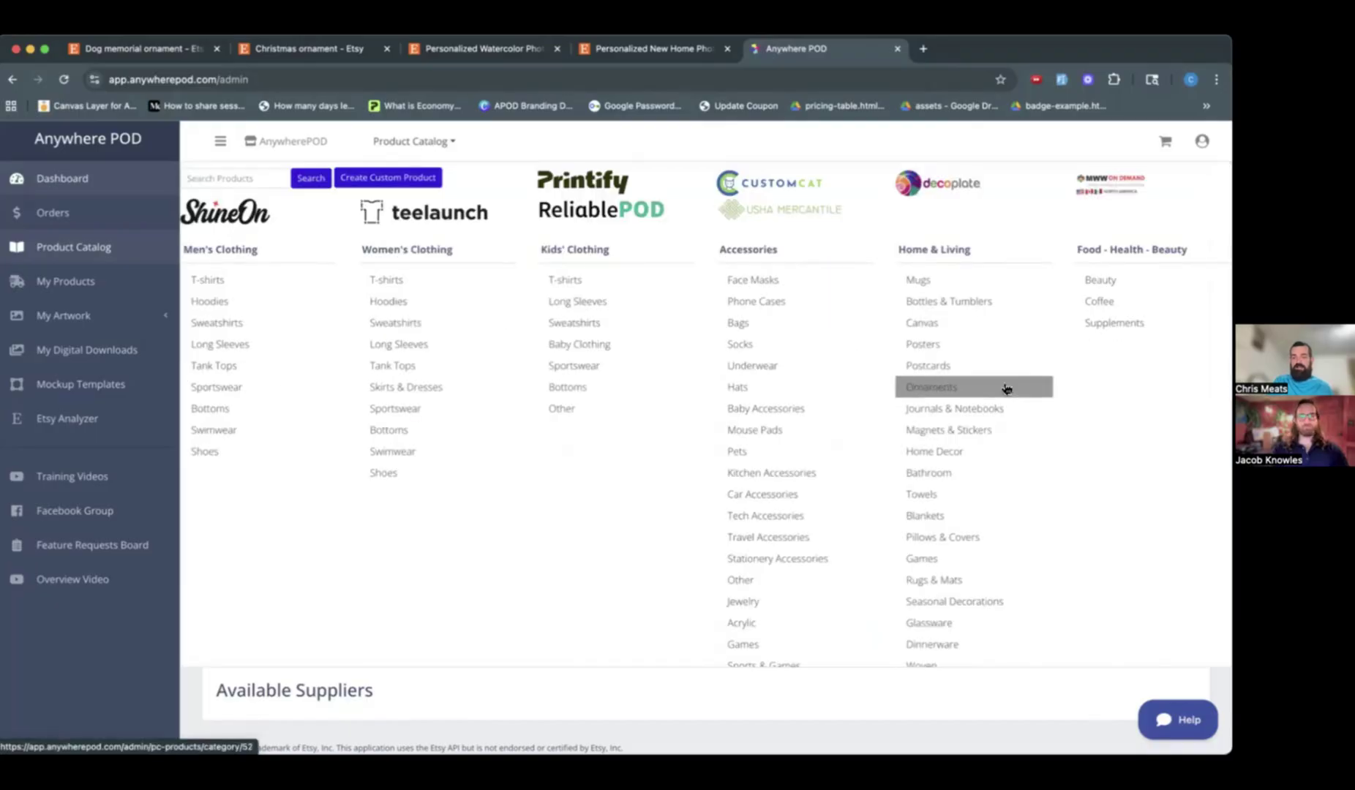
{"action": "left_click", "coordinate": [1006, 388]}
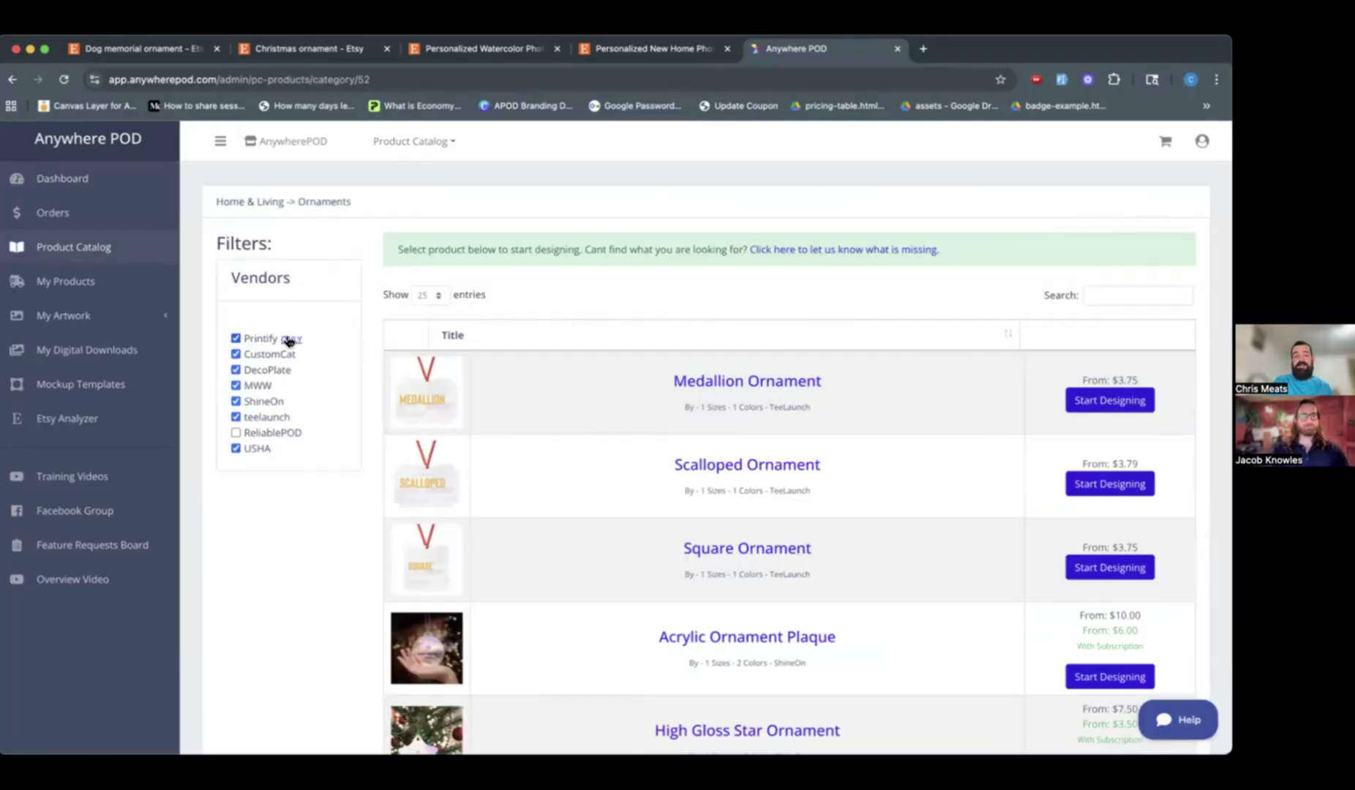
{"action": "left_click", "coordinate": [290, 339]}
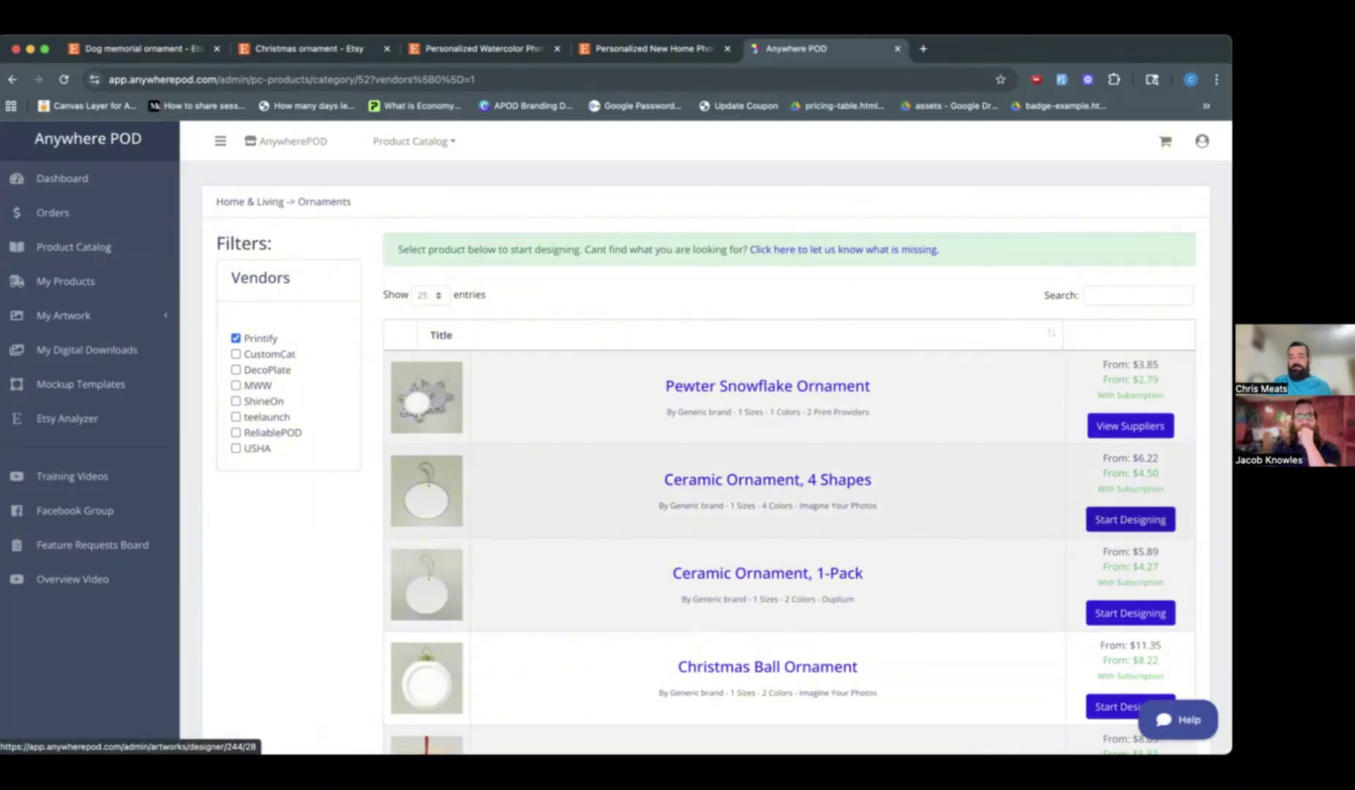
Step: Start designing the Ceramic Ornament, 4 Shapes product
{"action": "left_click", "coordinate": [1130, 519]}
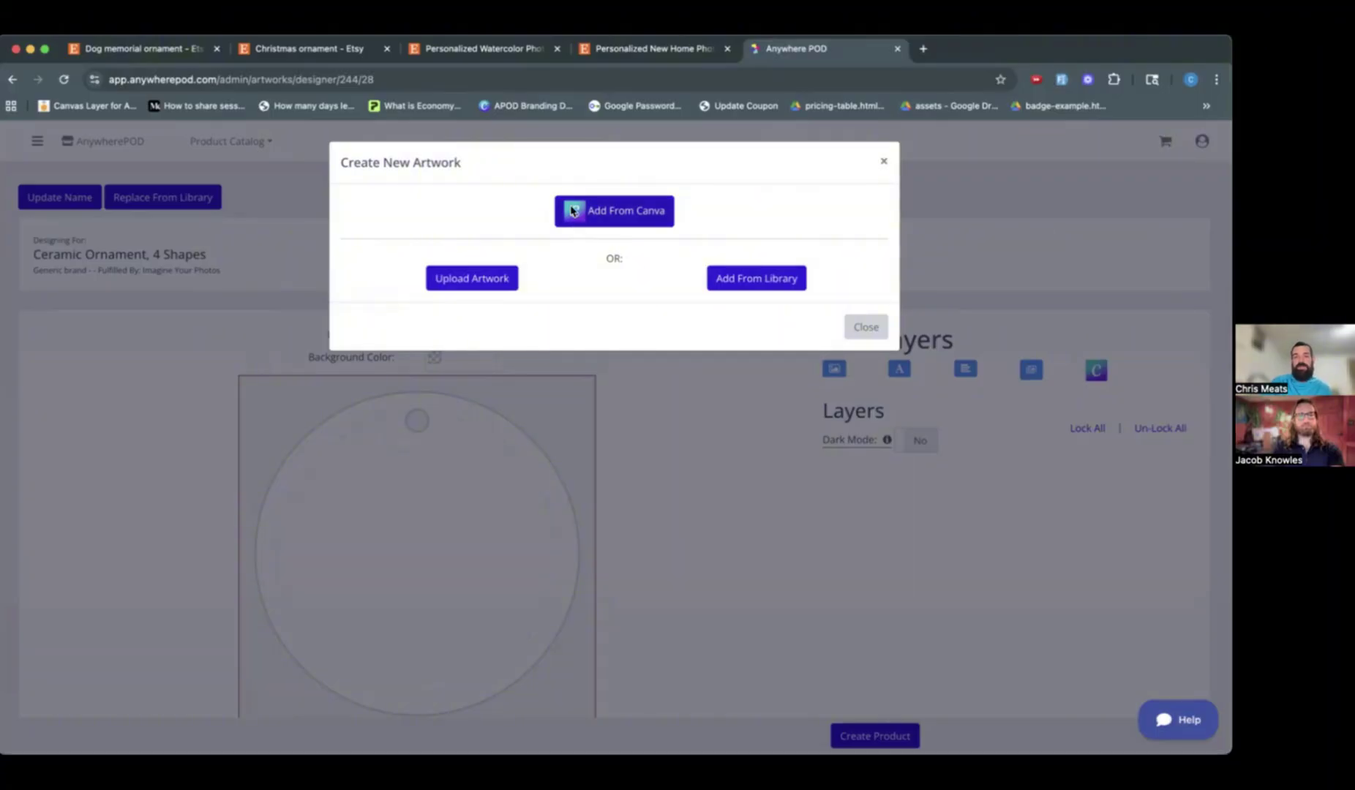
Step: Import the layers of the Canva design 'To the world you are one person' into the ornament
{"action": "left_click", "coordinate": [618, 211]}
{"action": "scroll", "coordinate": [483, 428], "scroll_direction": "down", "scroll_amount": 5}
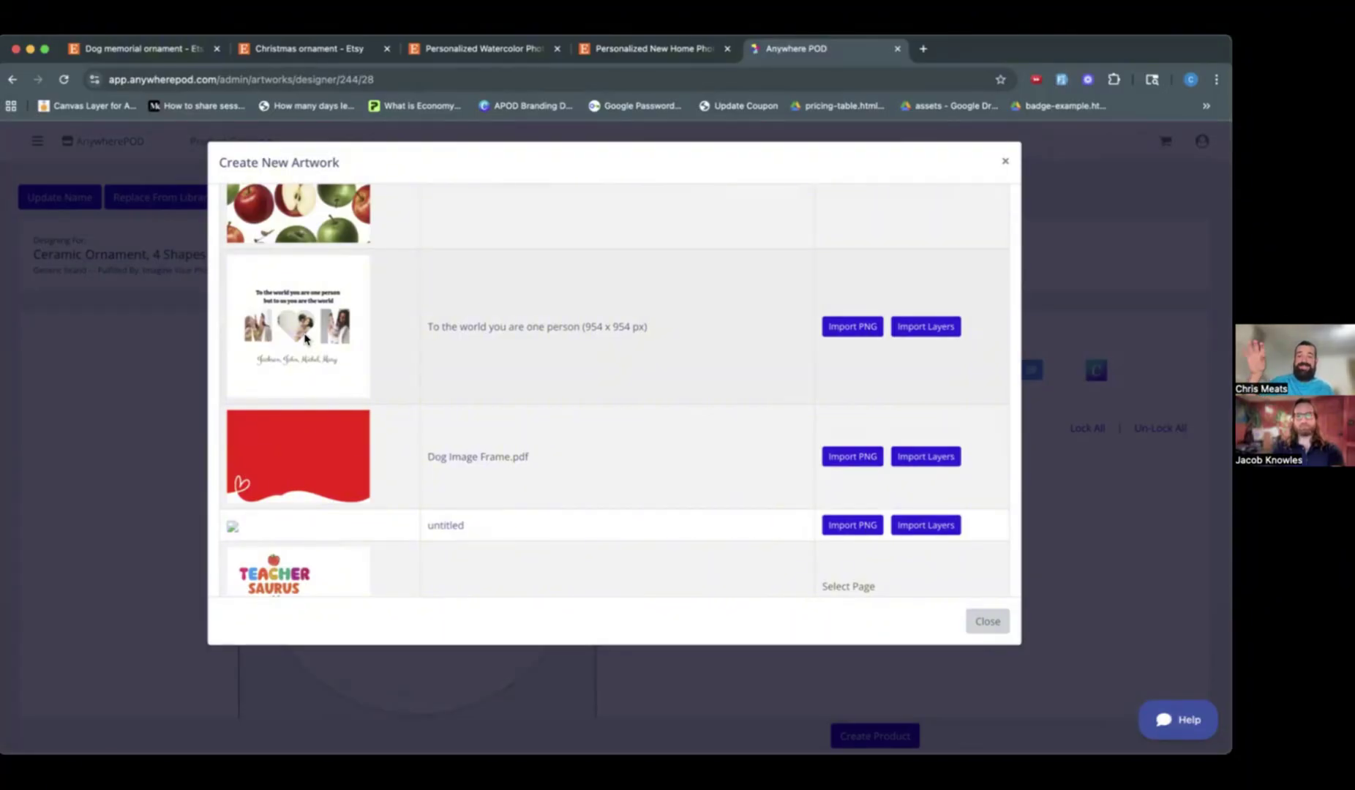
{"action": "left_click", "coordinate": [937, 328]}
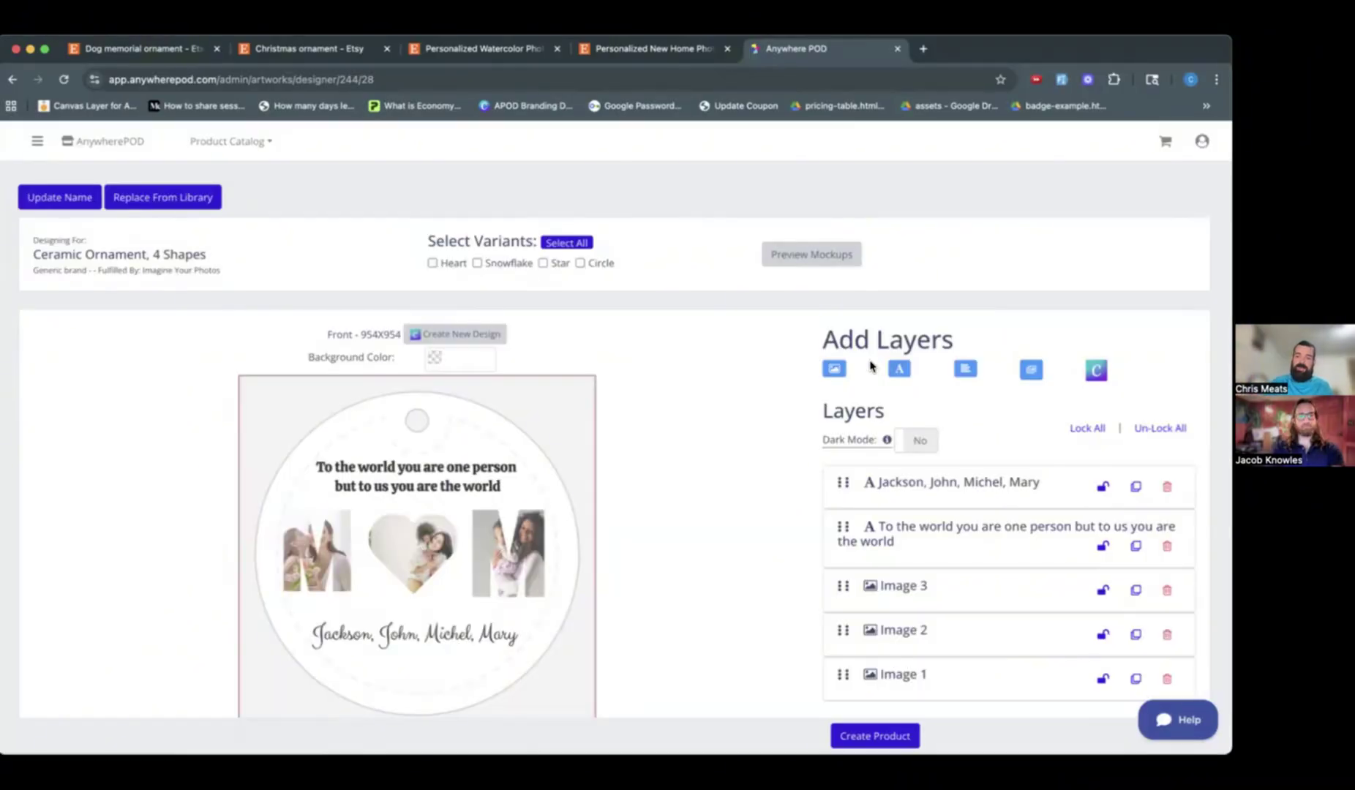
Step: Make the names text layer editable by customers
{"action": "left_click", "coordinate": [933, 491]}
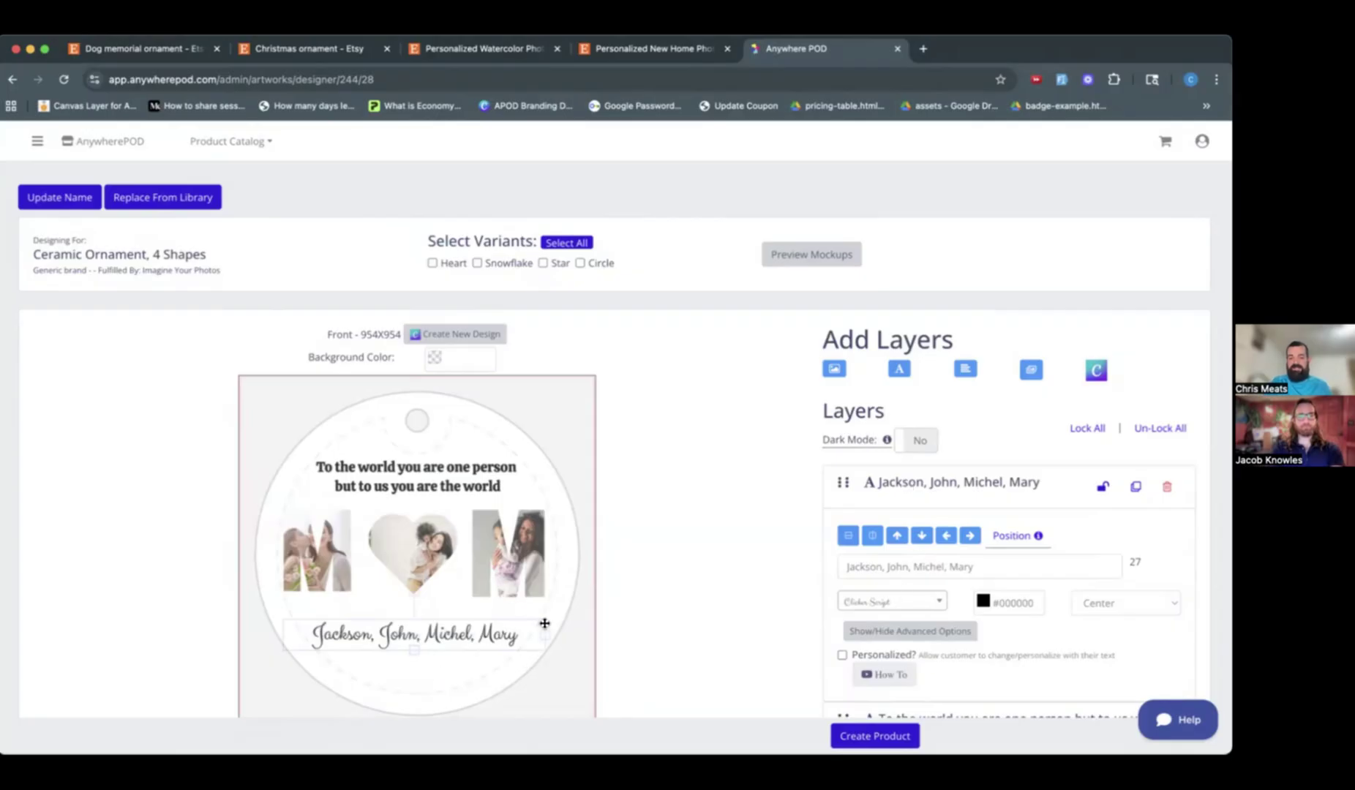
{"action": "left_click", "coordinate": [842, 656]}
{"action": "left_click", "coordinate": [926, 486]}
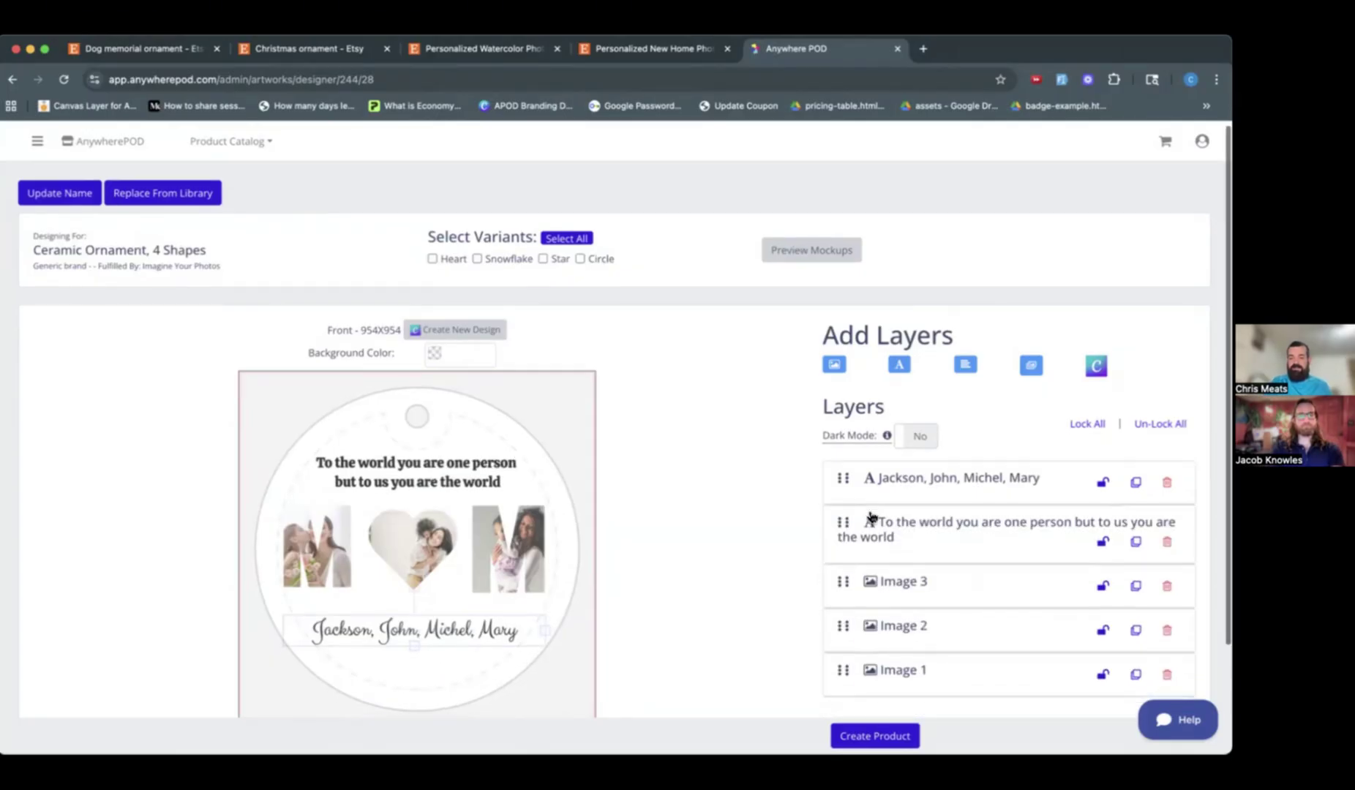
Step: Open the Image 1 photo layer settings and review its personalization options
{"action": "scroll", "coordinate": [676, 489], "scroll_direction": "down", "scroll_amount": 2}
{"action": "left_click", "coordinate": [931, 578]}
{"action": "scroll", "coordinate": [931, 572], "scroll_direction": "down", "scroll_amount": 4}
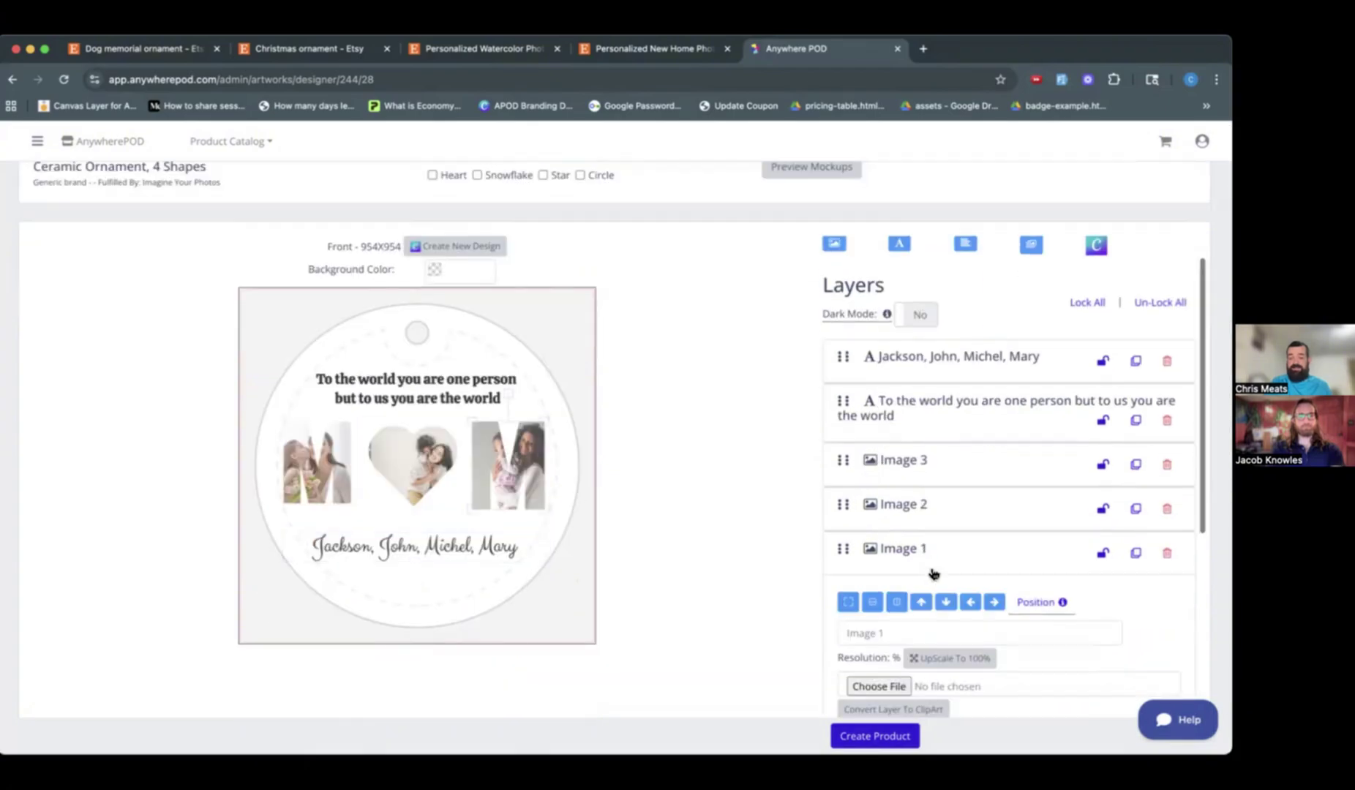
{"action": "scroll", "coordinate": [931, 574], "scroll_direction": "down", "scroll_amount": 2}
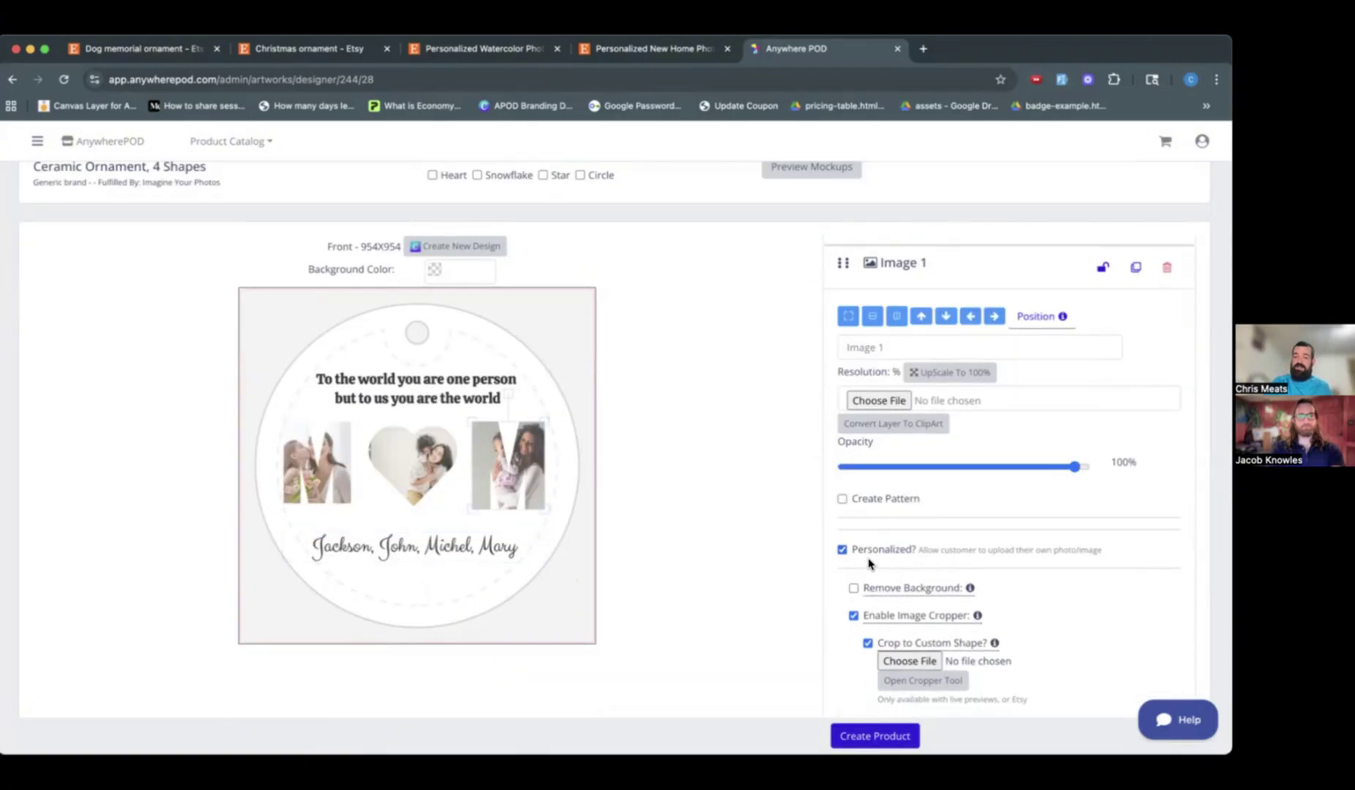
{"action": "scroll", "coordinate": [899, 570], "scroll_direction": "down", "scroll_amount": 2}
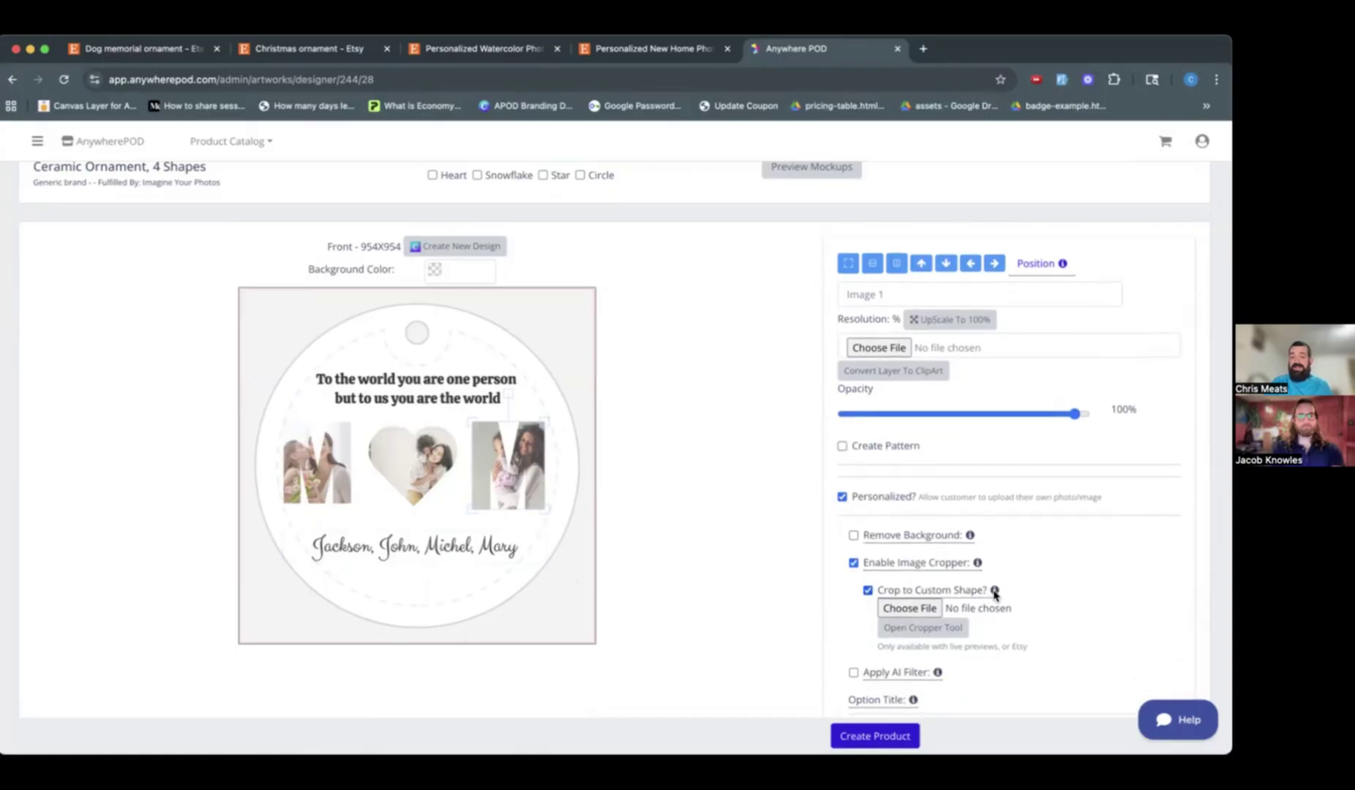
{"action": "mouse_move", "coordinate": [994, 593]}
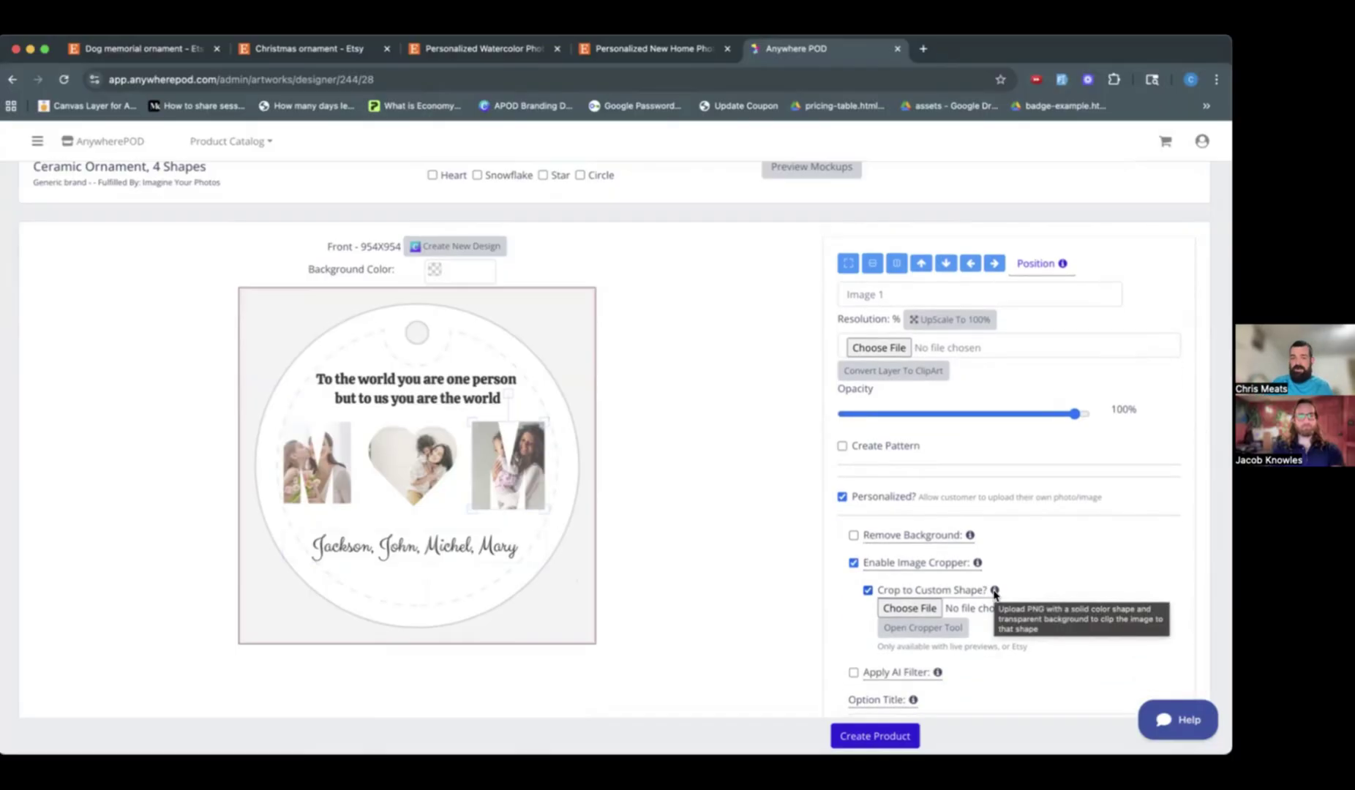
{"action": "scroll", "coordinate": [767, 543], "scroll_direction": "up", "scroll_amount": 1}
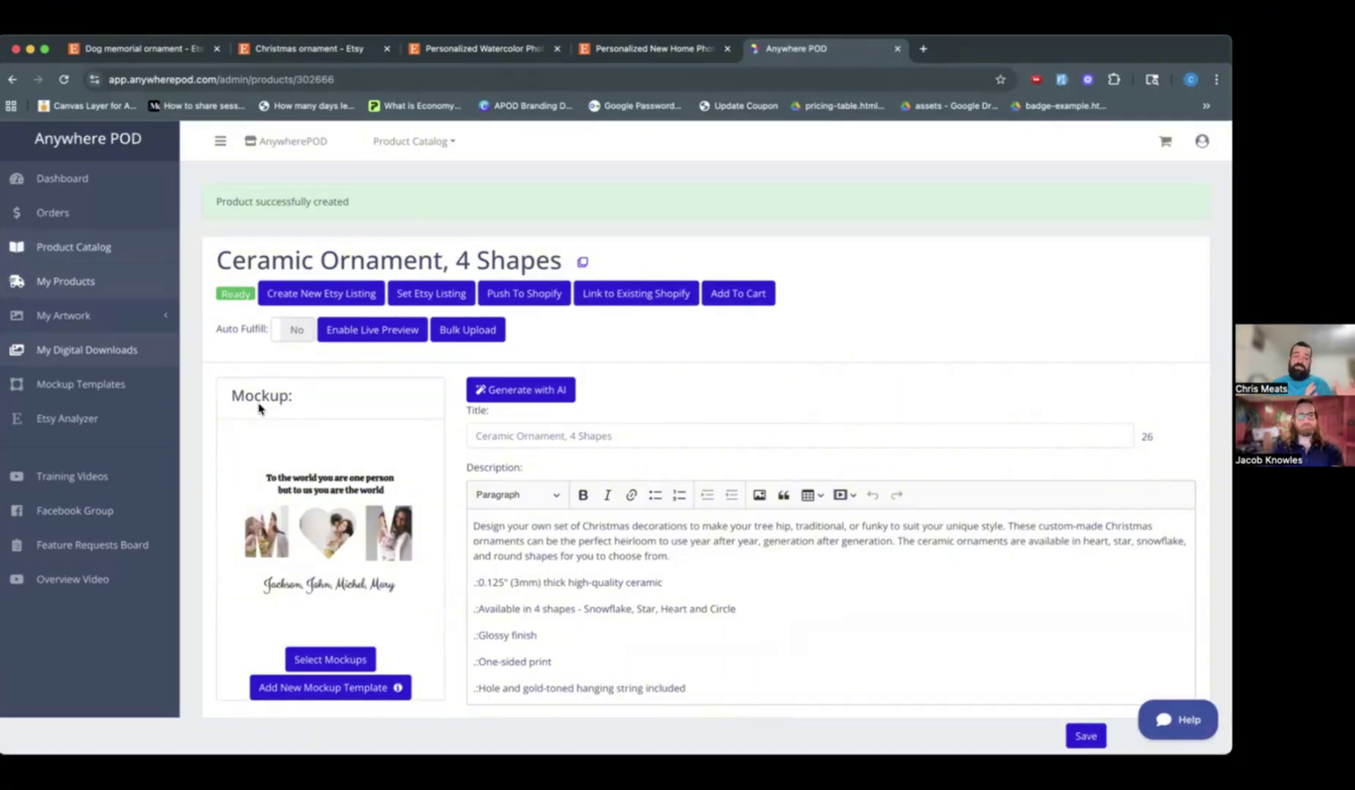
{"action": "left_click", "coordinate": [305, 659]}
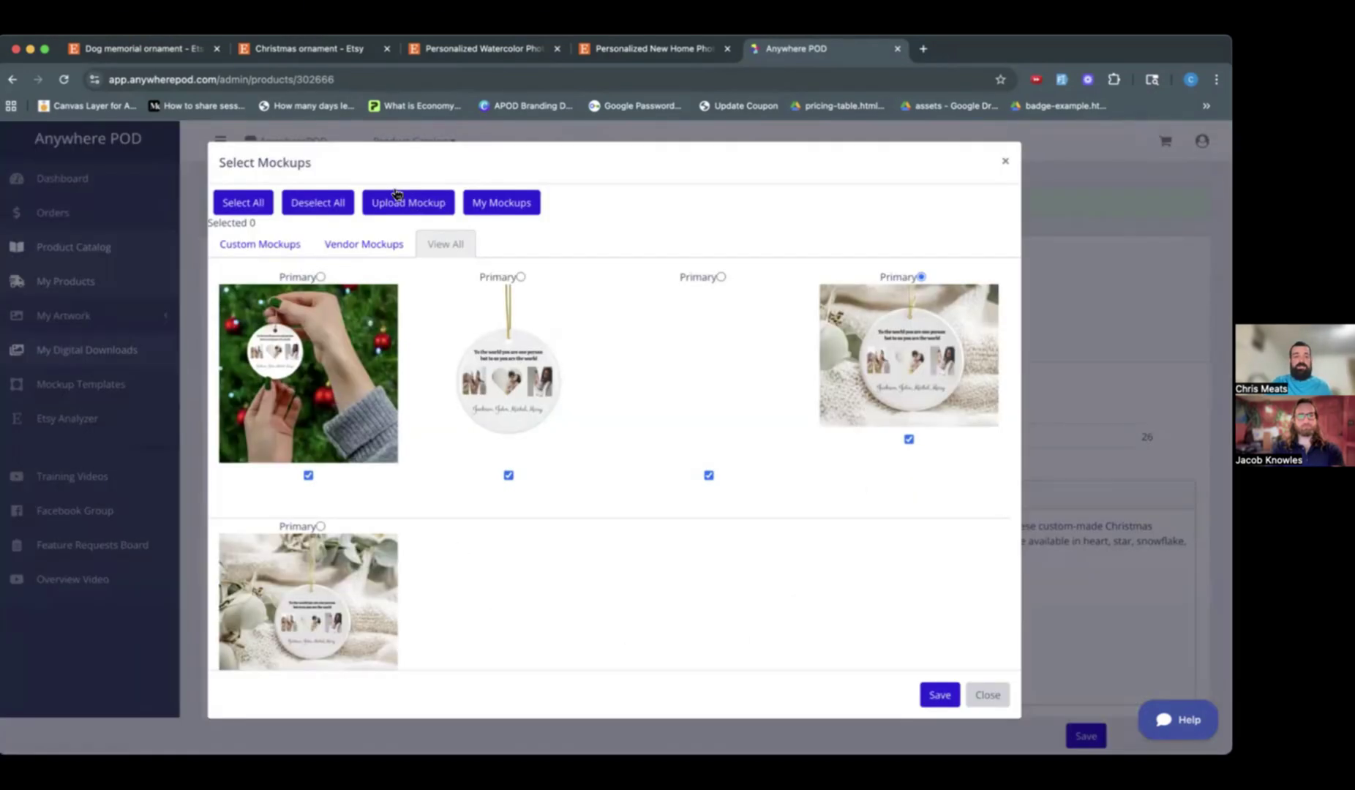
{"action": "left_click", "coordinate": [269, 245]}
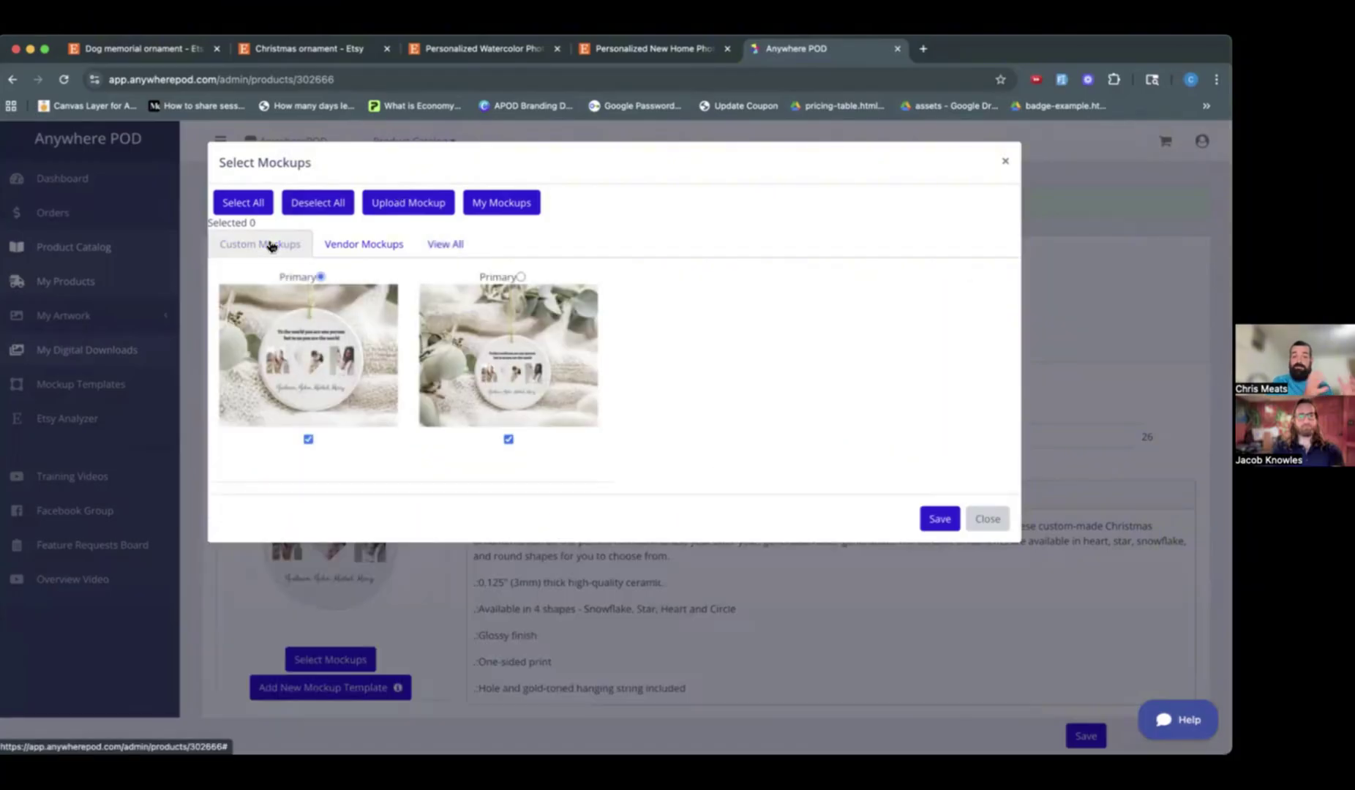
{"action": "left_click", "coordinate": [1000, 519]}
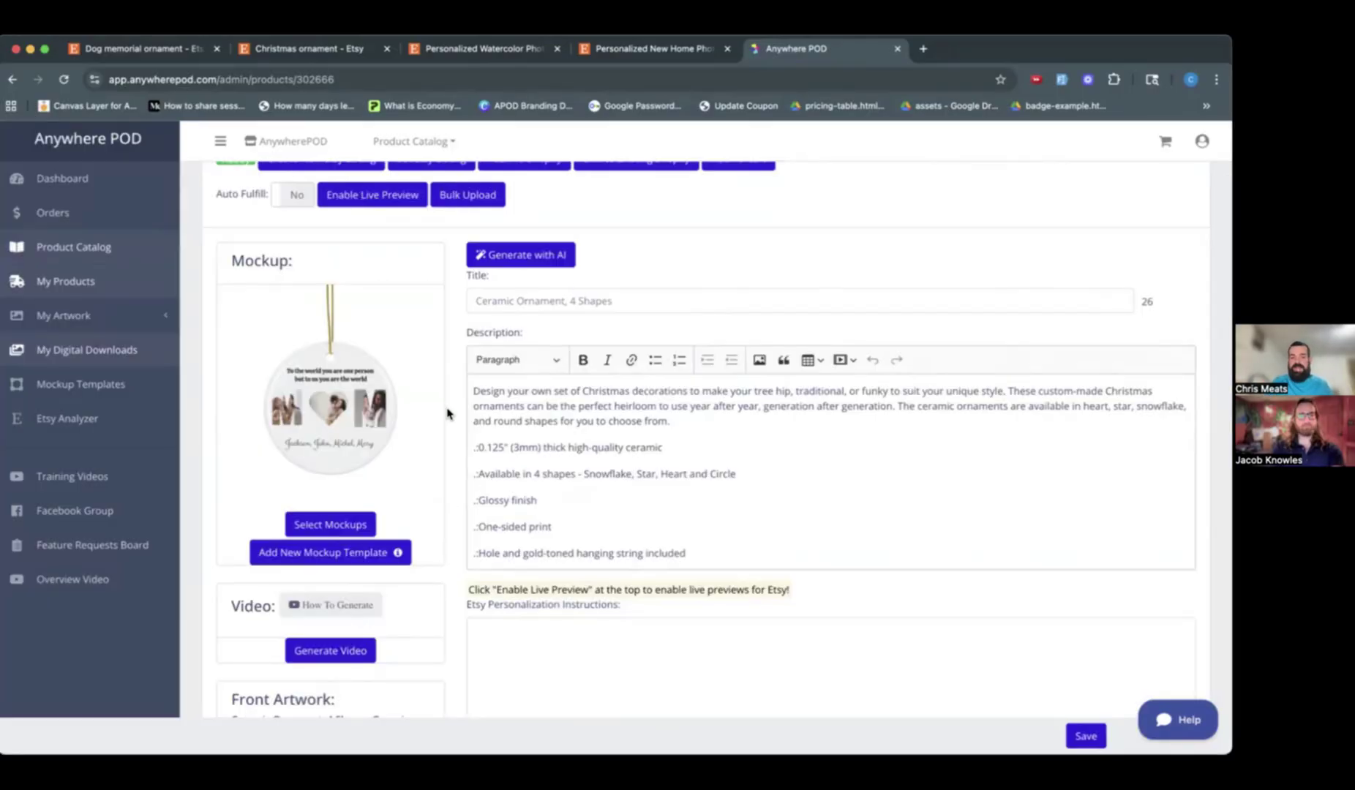
{"action": "scroll", "coordinate": [448, 413], "scroll_direction": "down", "scroll_amount": 1}
{"action": "scroll", "coordinate": [448, 413], "scroll_direction": "down", "scroll_amount": 2}
{"action": "scroll", "coordinate": [448, 414], "scroll_direction": "up", "scroll_amount": 1}
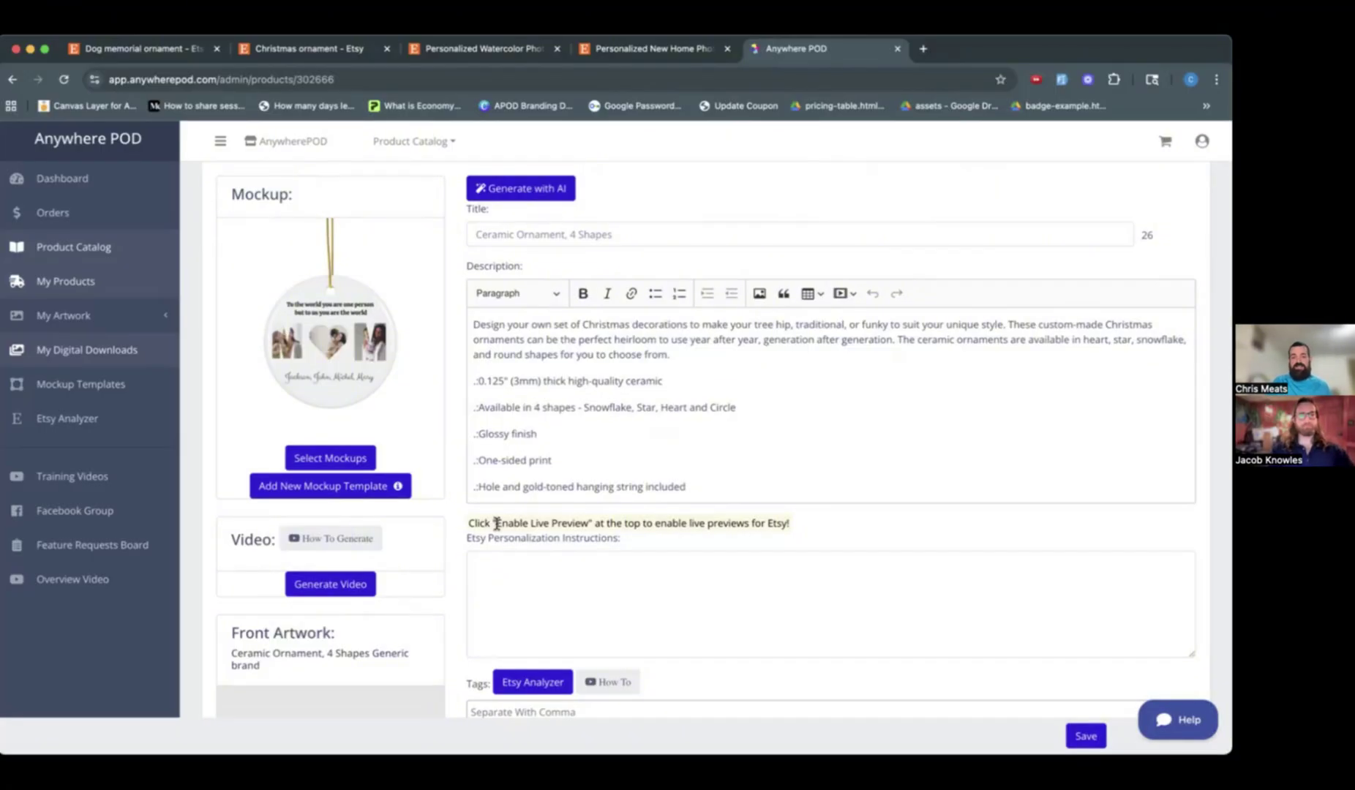
{"action": "scroll", "coordinate": [470, 526], "scroll_direction": "down", "scroll_amount": 1}
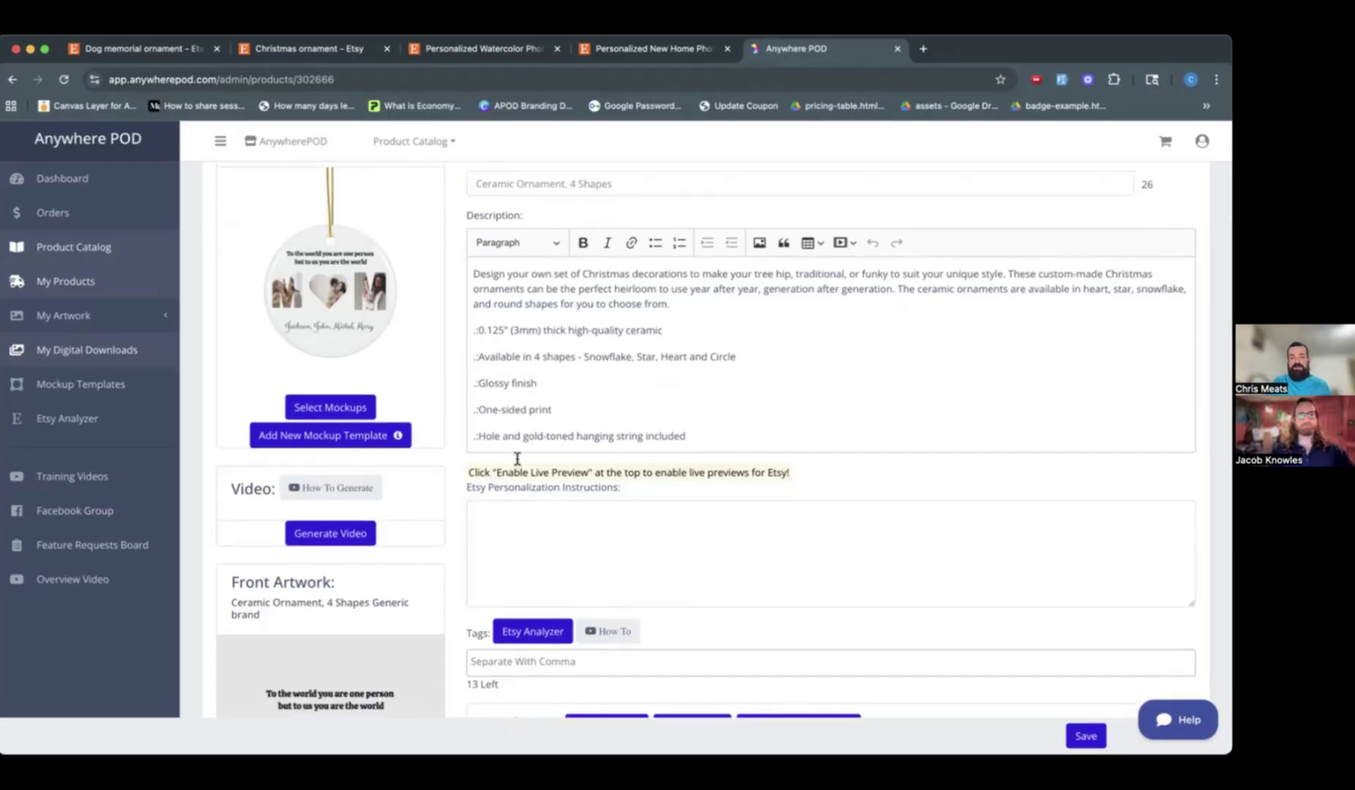
{"action": "left_click_drag", "start_coordinate": [481, 472], "coordinate": [629, 472]}
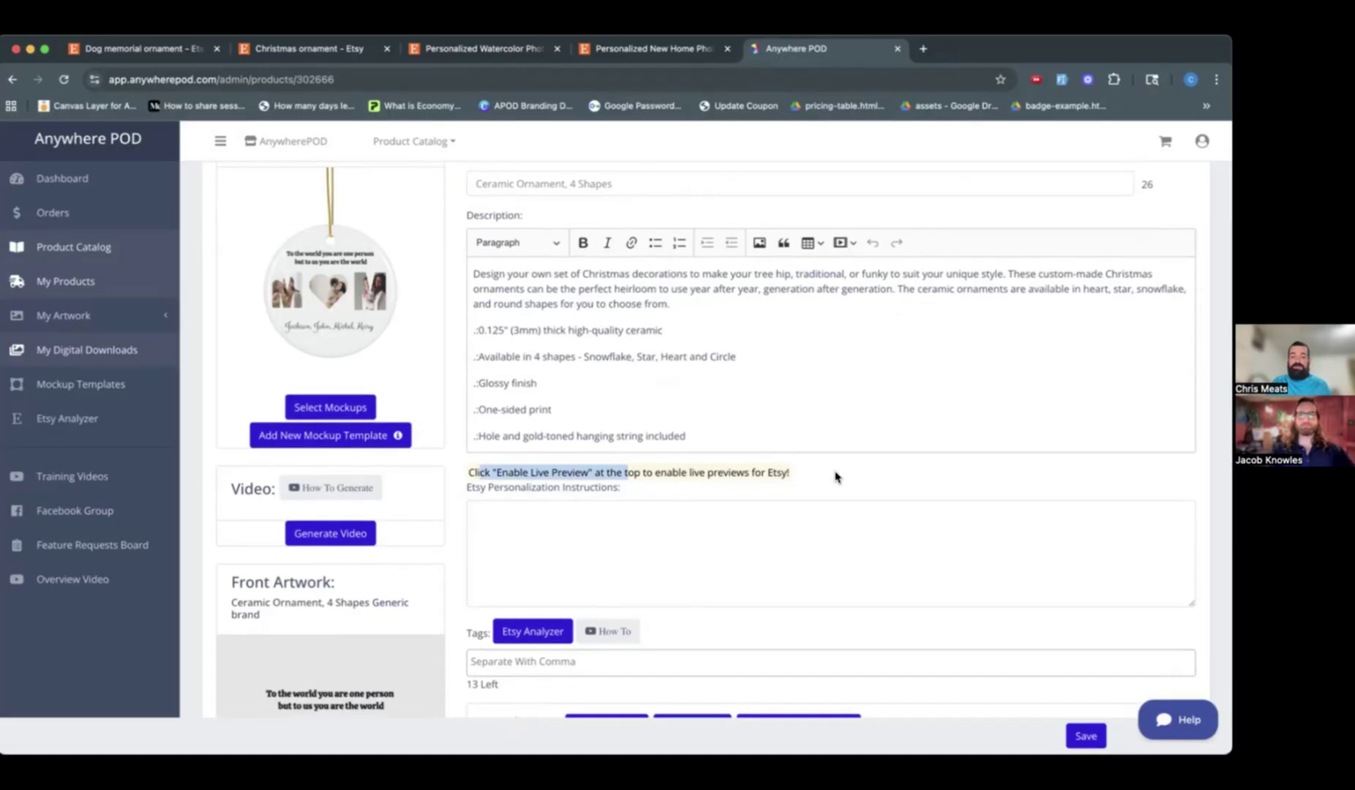
{"action": "left_click", "coordinate": [736, 480]}
{"action": "scroll", "coordinate": [461, 468], "scroll_direction": "up", "scroll_amount": 3}
Step: Enable the default system live previews for the Ceramic Ornament, 4 Shapes
{"action": "left_click", "coordinate": [381, 219]}
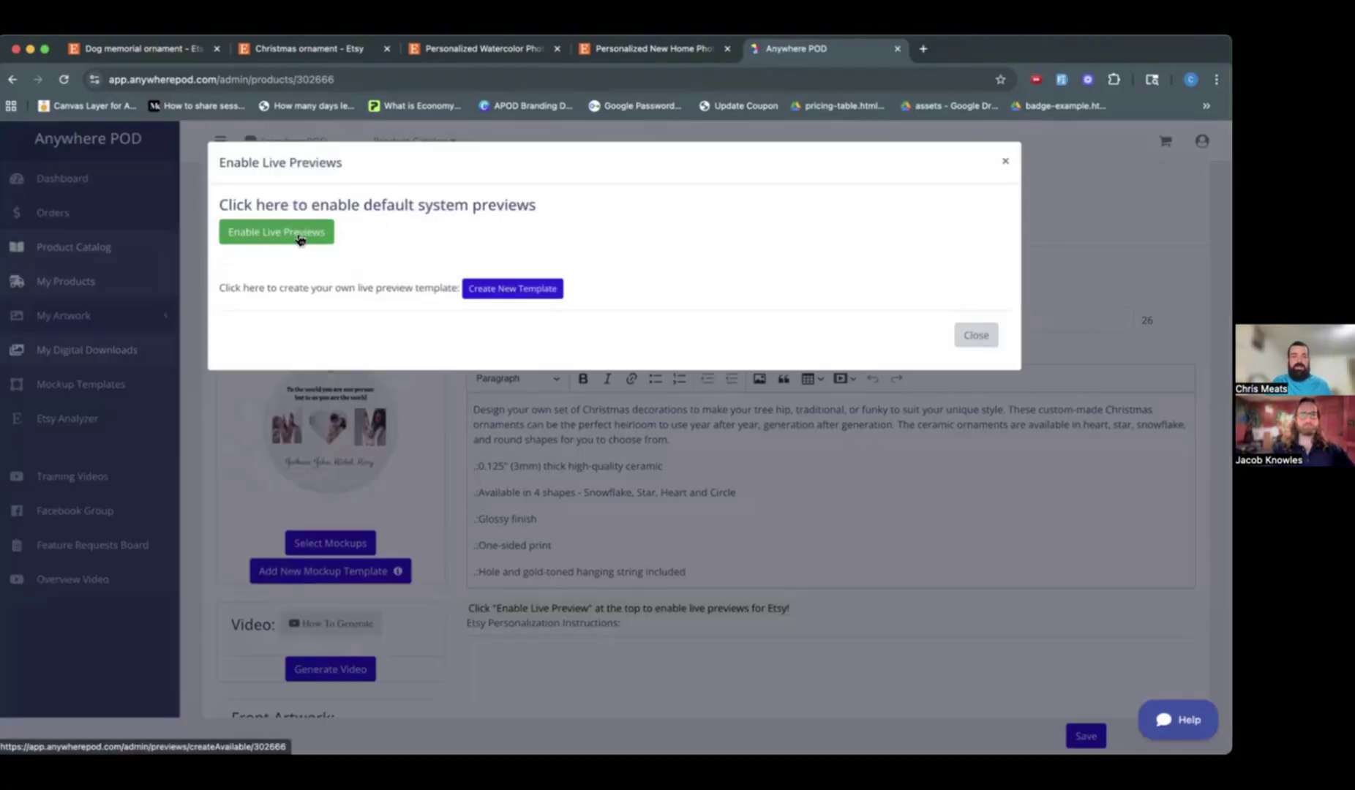
{"action": "left_click", "coordinate": [298, 234]}
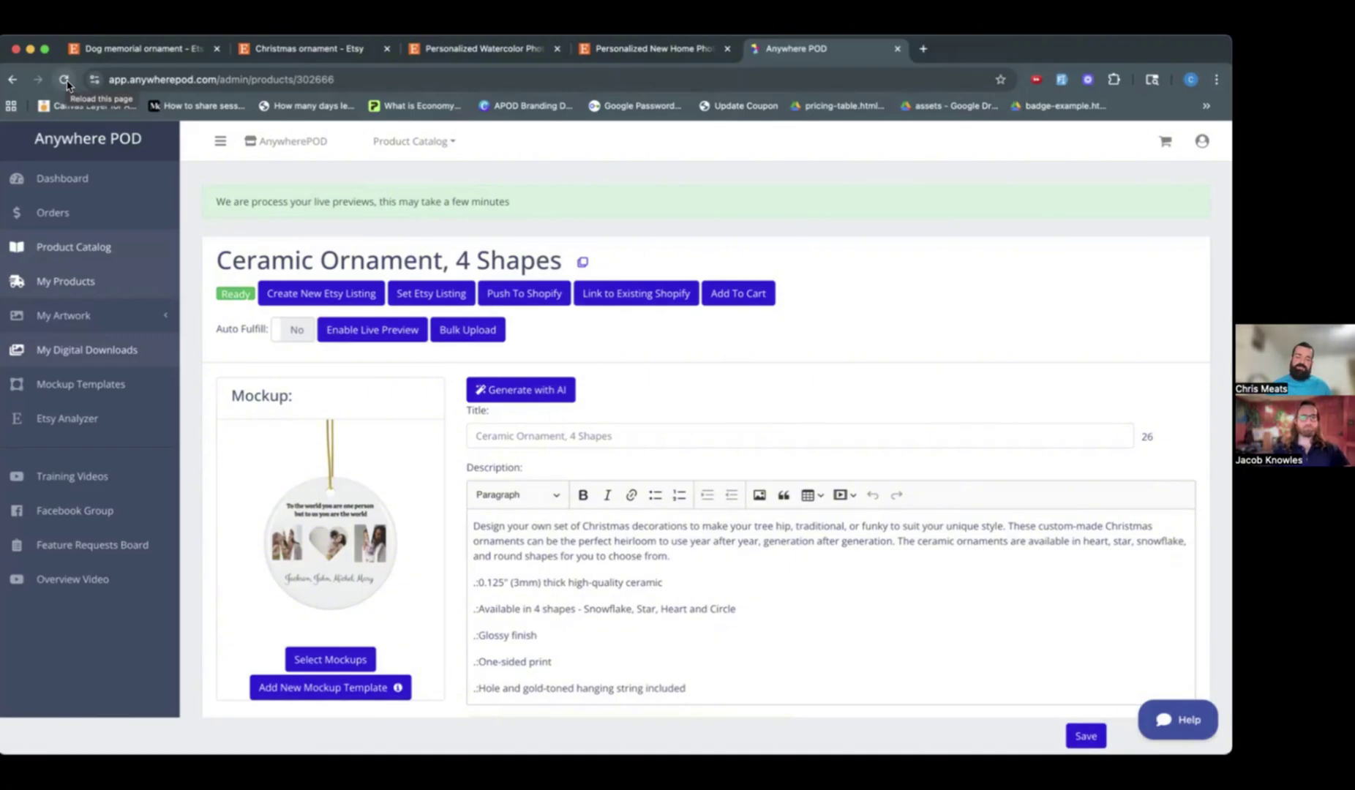
Step: Add the live-preview link steps to the Etsy Personalization Instructions and save the product
{"action": "left_click", "coordinate": [65, 80]}
{"action": "scroll", "coordinate": [463, 457], "scroll_direction": "down", "scroll_amount": 5}
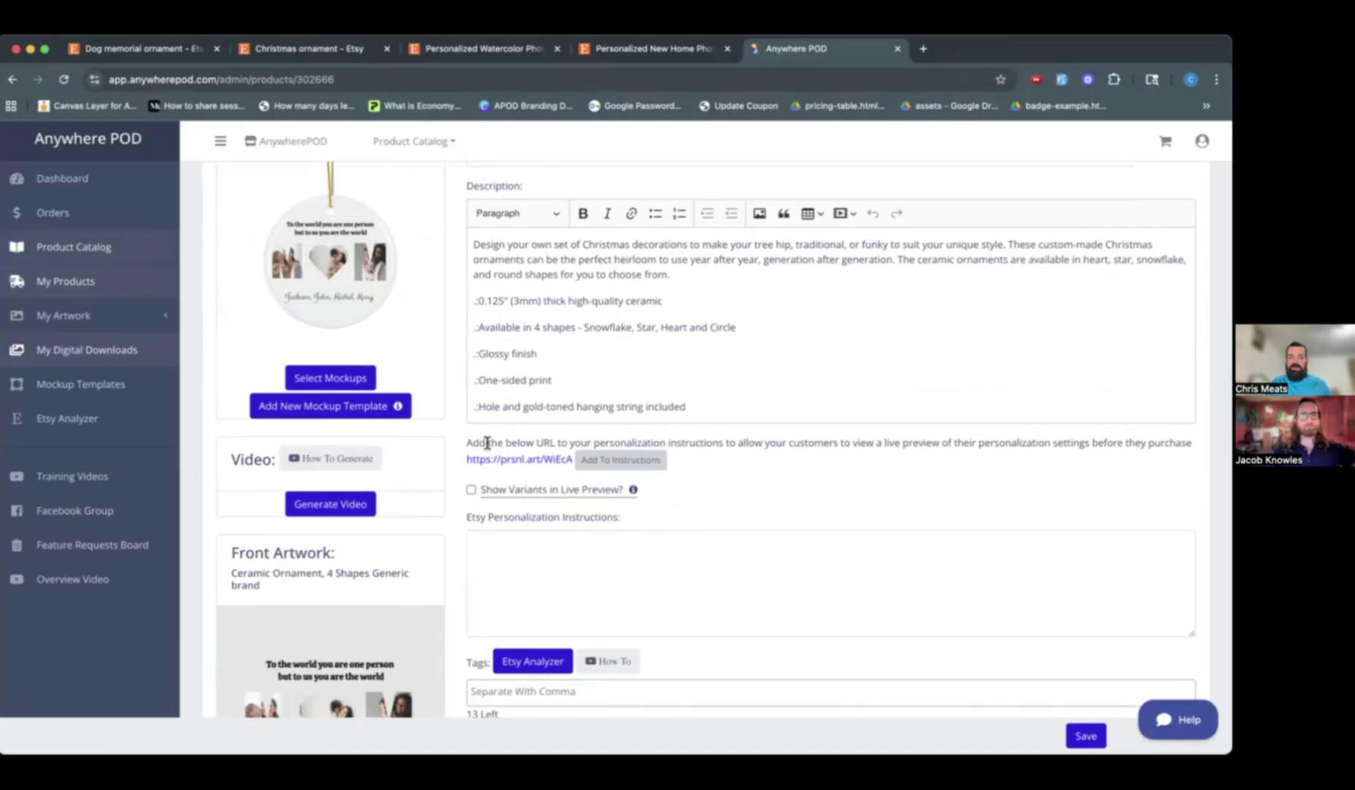
{"action": "left_click_drag", "start_coordinate": [488, 442], "coordinate": [612, 509]}
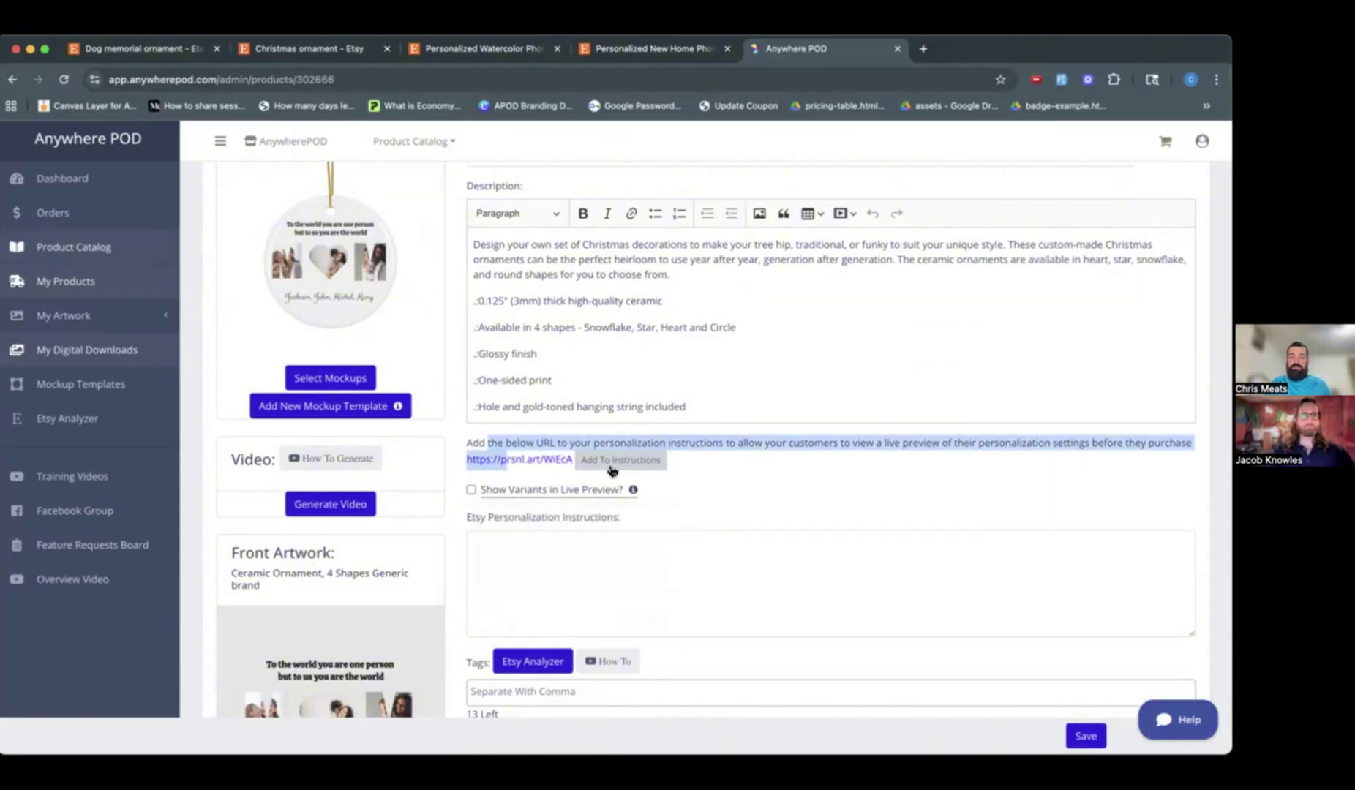
{"action": "left_click", "coordinate": [618, 567]}
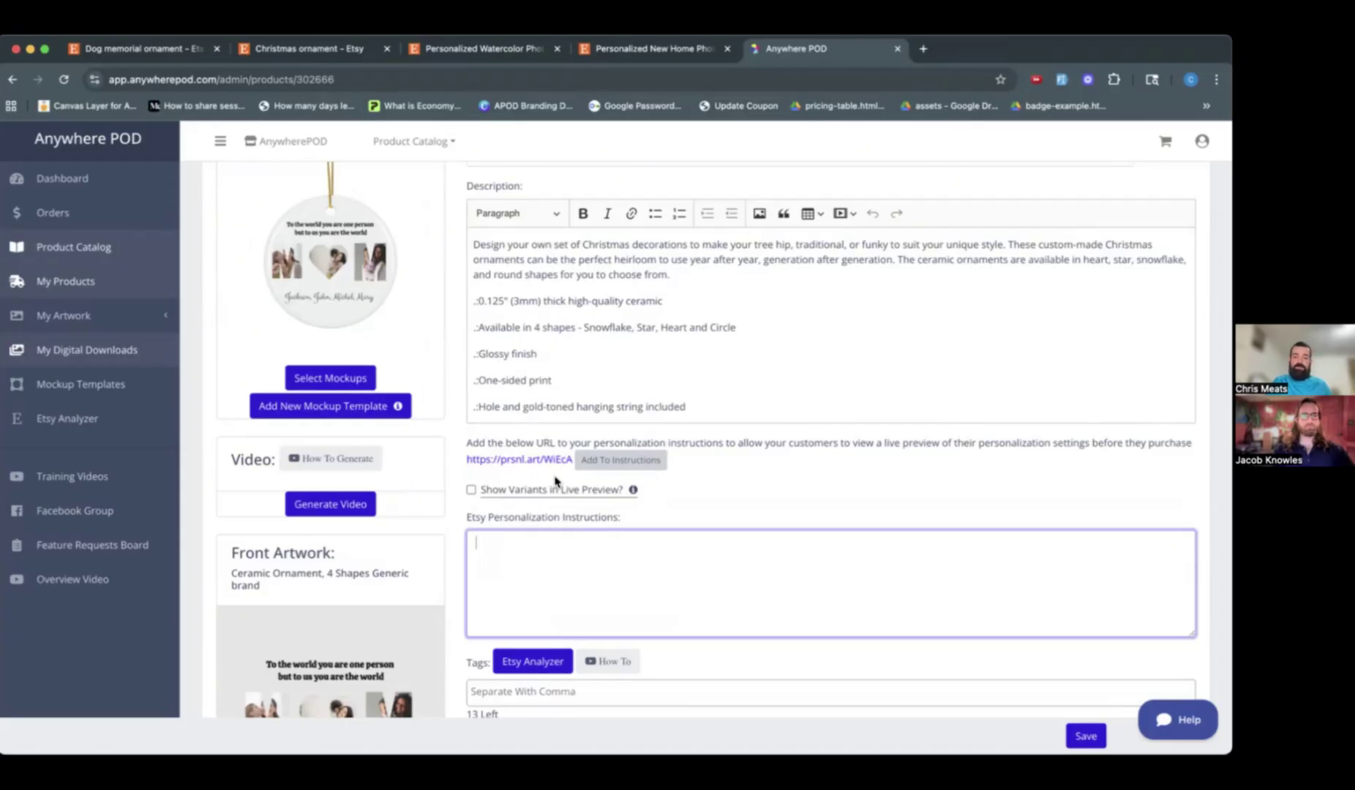
{"action": "left_click", "coordinate": [627, 461]}
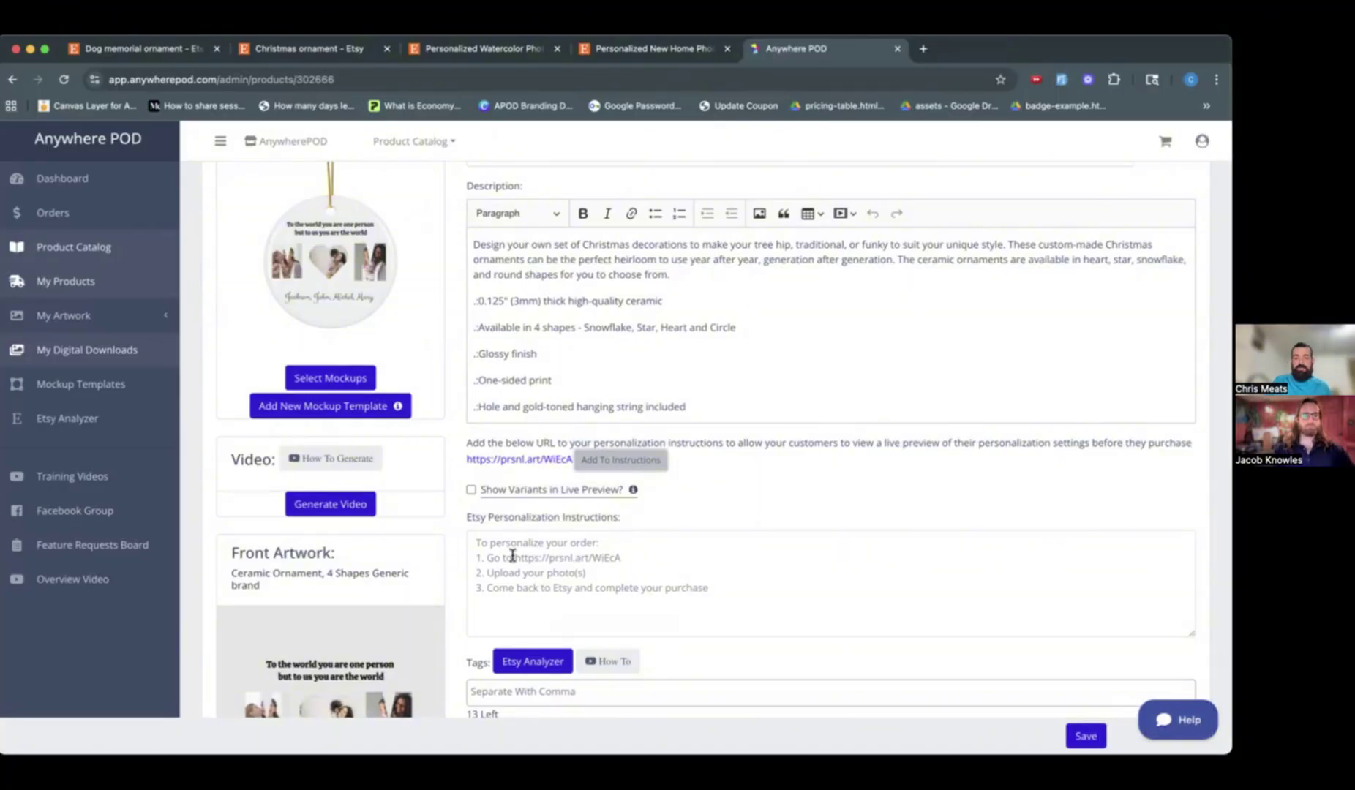
{"action": "left_click", "coordinate": [1086, 736]}
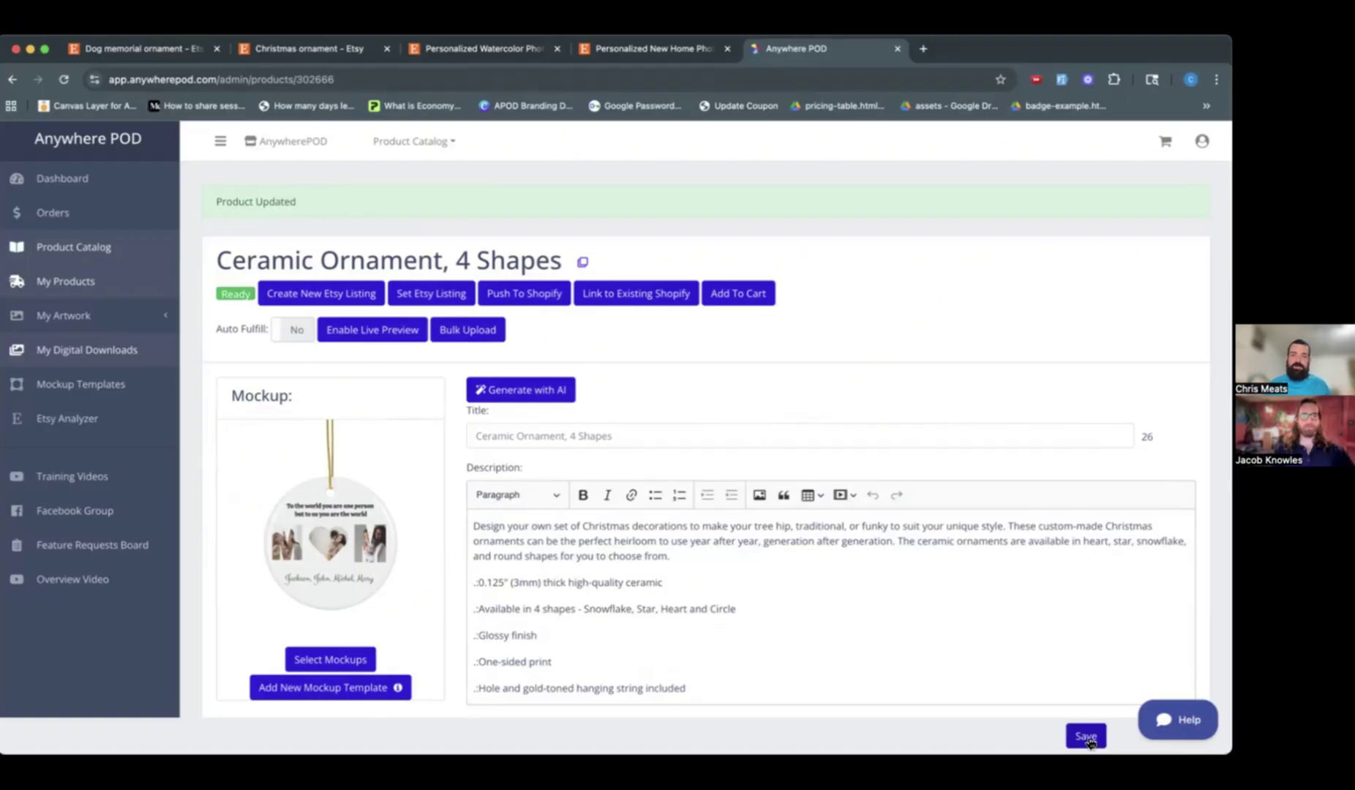
Step: Scroll the Etsy listing down to its personalization instructions
{"action": "scroll", "coordinate": [1050, 357], "scroll_direction": "down", "scroll_amount": 2}
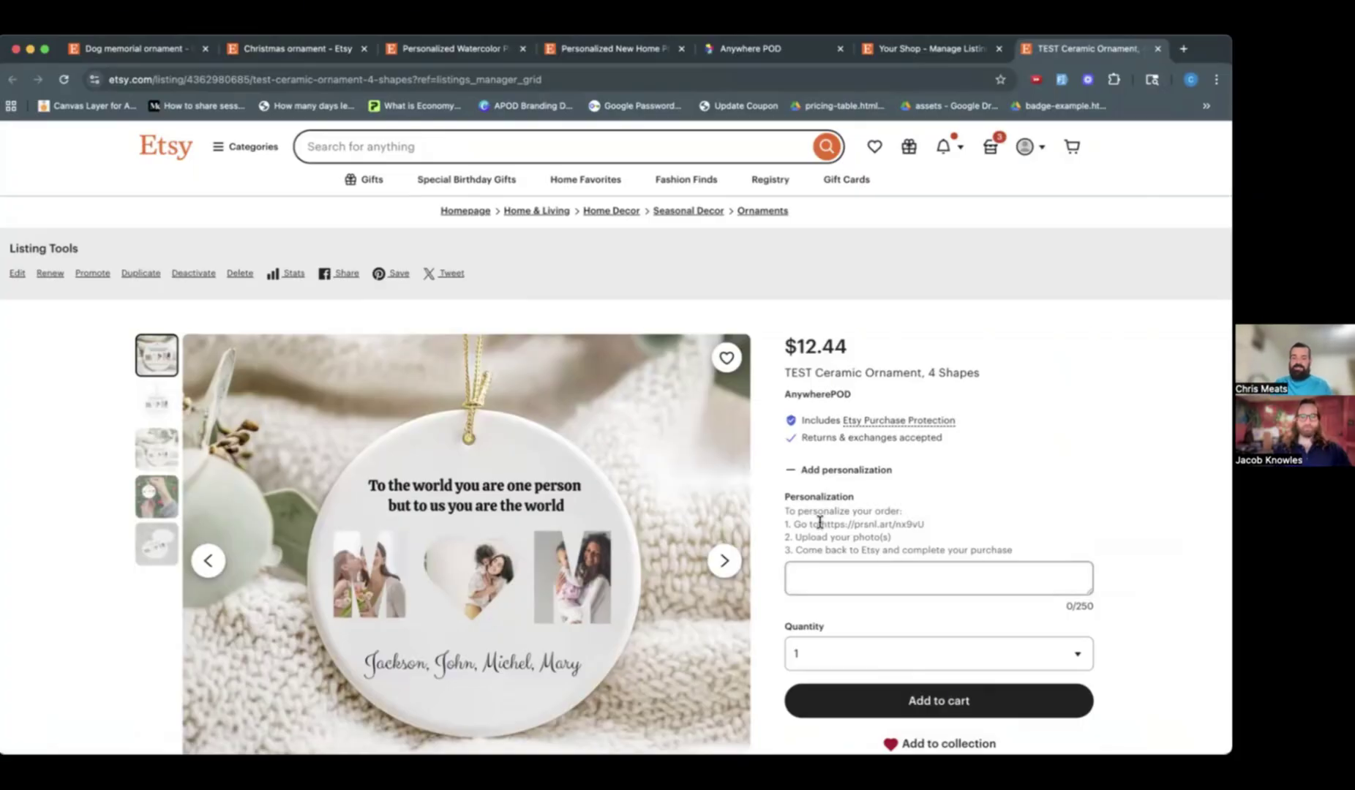
Step: Copy the prsnl.art link from the listing's personalization steps into the browser address bar
{"action": "left_click_drag", "start_coordinate": [822, 522], "coordinate": [923, 525]}
{"action": "key", "text": "ctrl+c"}
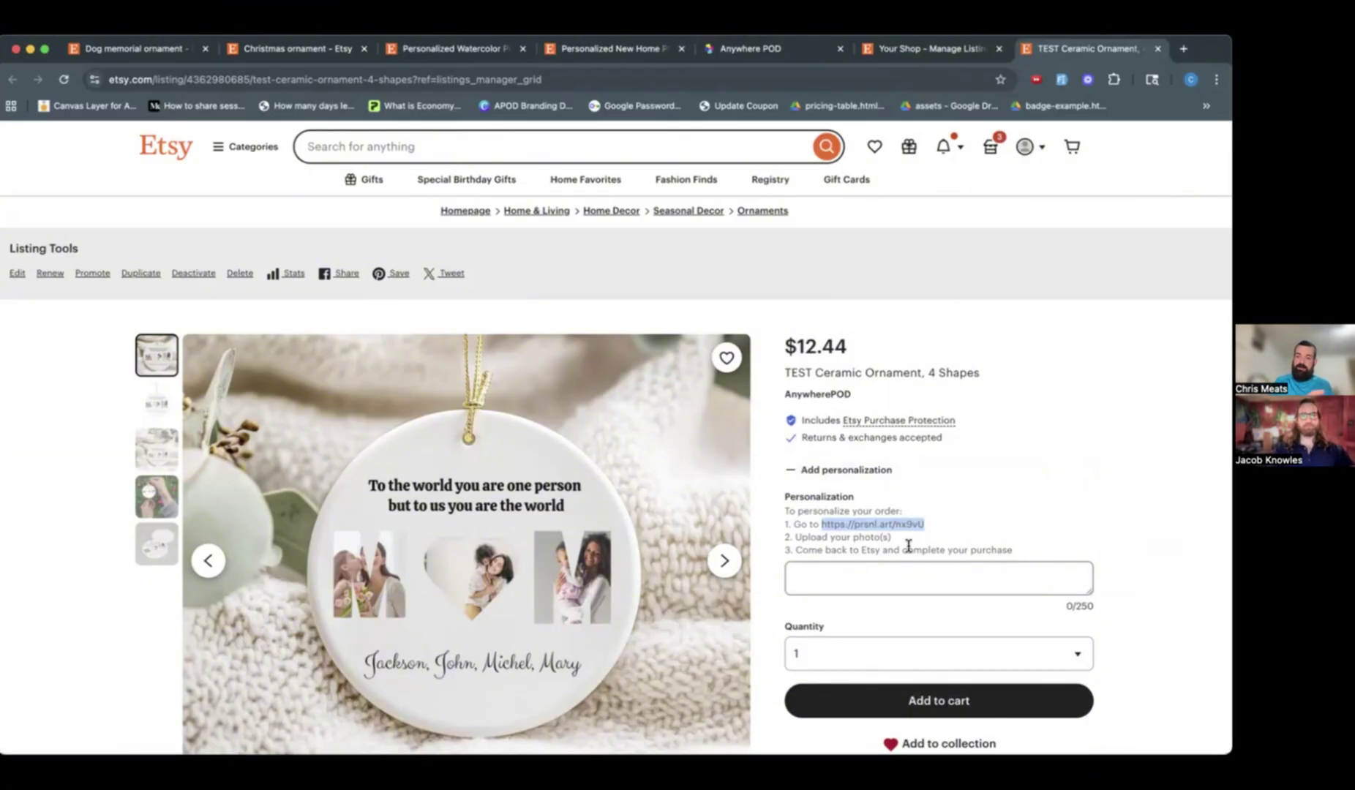
{"action": "left_click", "coordinate": [620, 79]}
{"action": "key", "text": "ctrl+v"}
Step: Load the prsnl.art customization page and enter 'Mike, John' as the ornament text
{"action": "key", "text": "Return"}
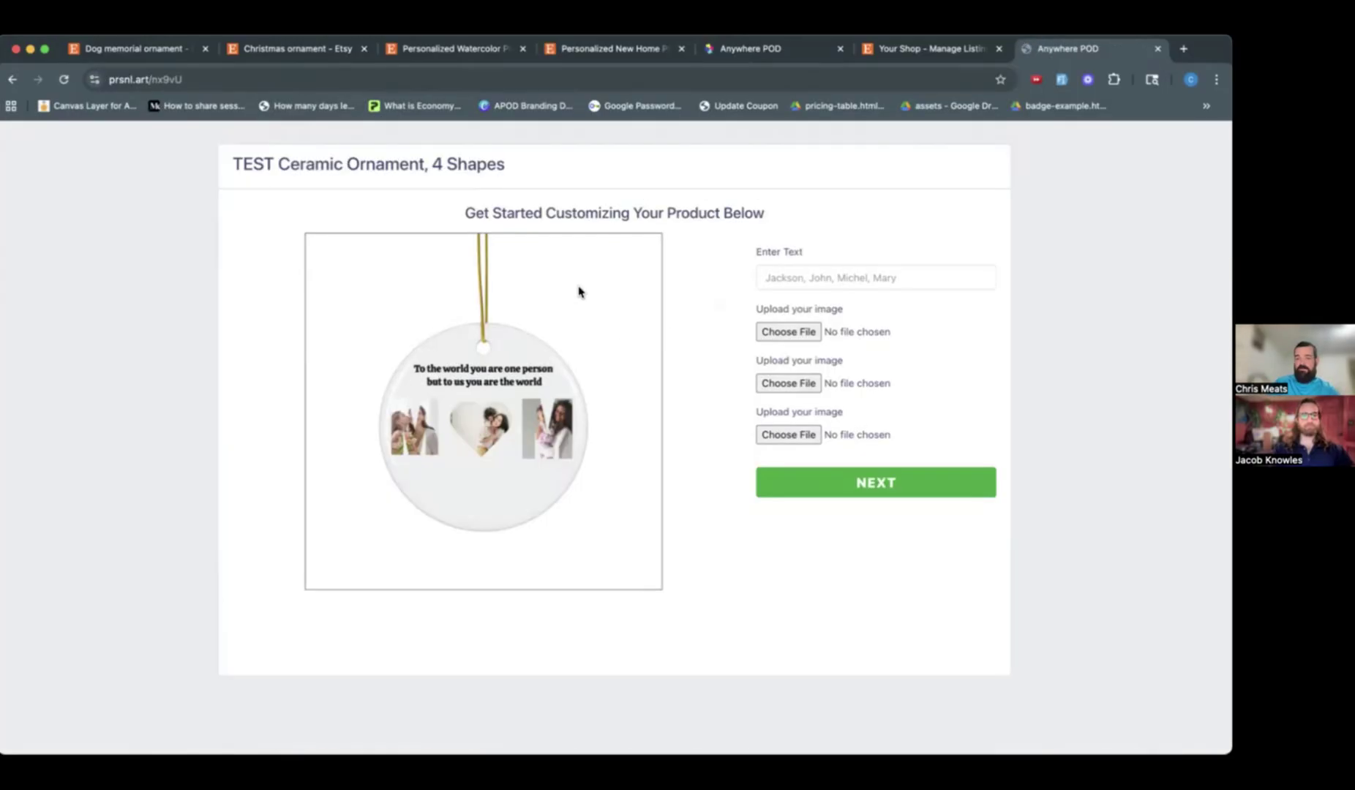
{"action": "left_click", "coordinate": [846, 279]}
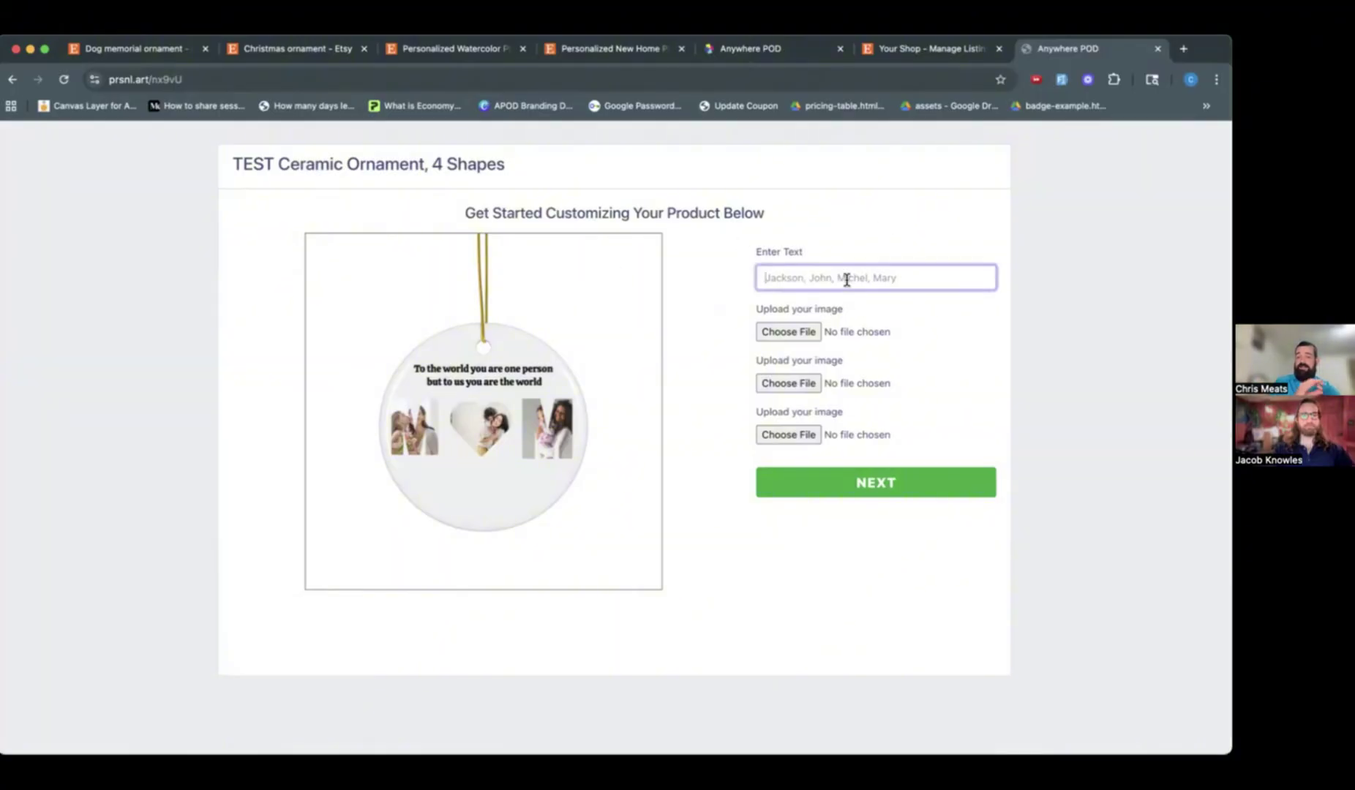
{"action": "type", "text": "Mike"}
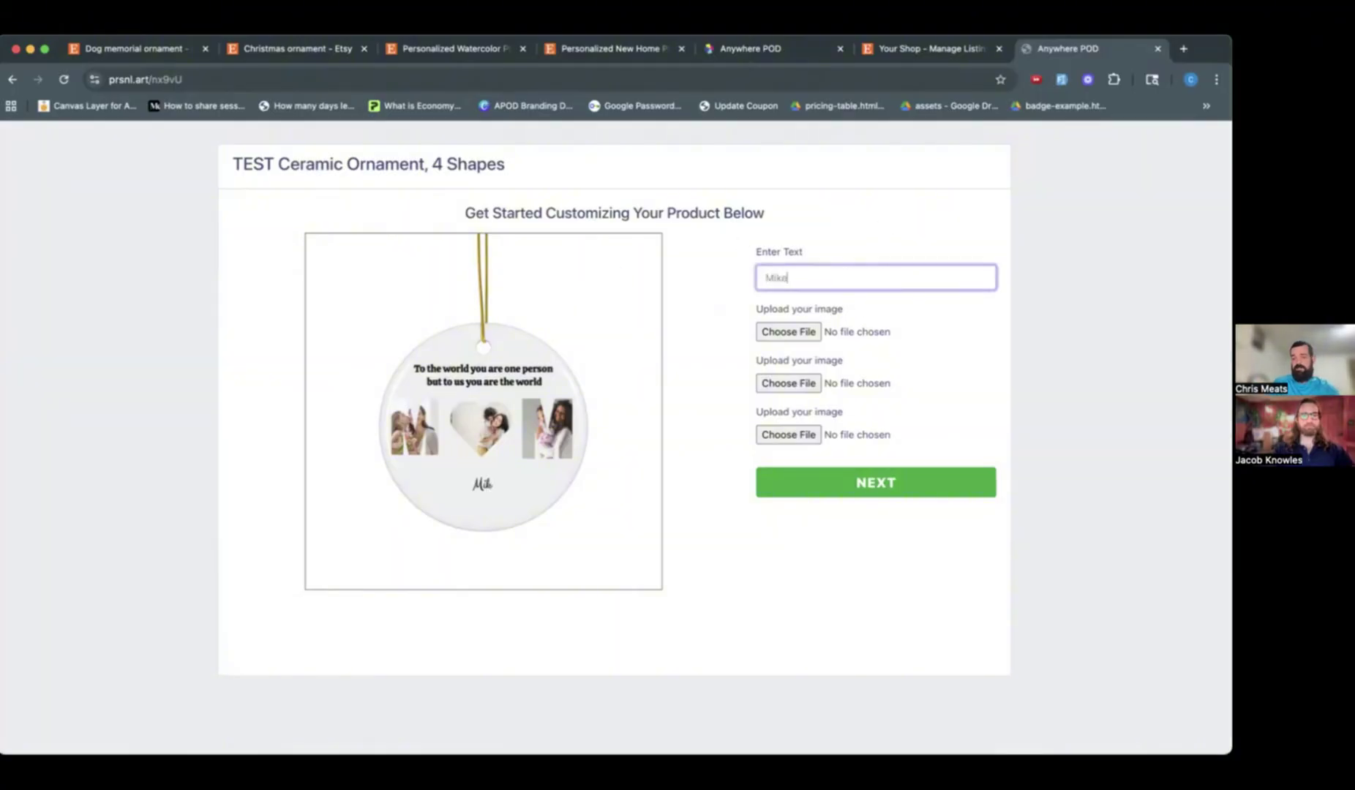
{"action": "type", "text": ", John"}
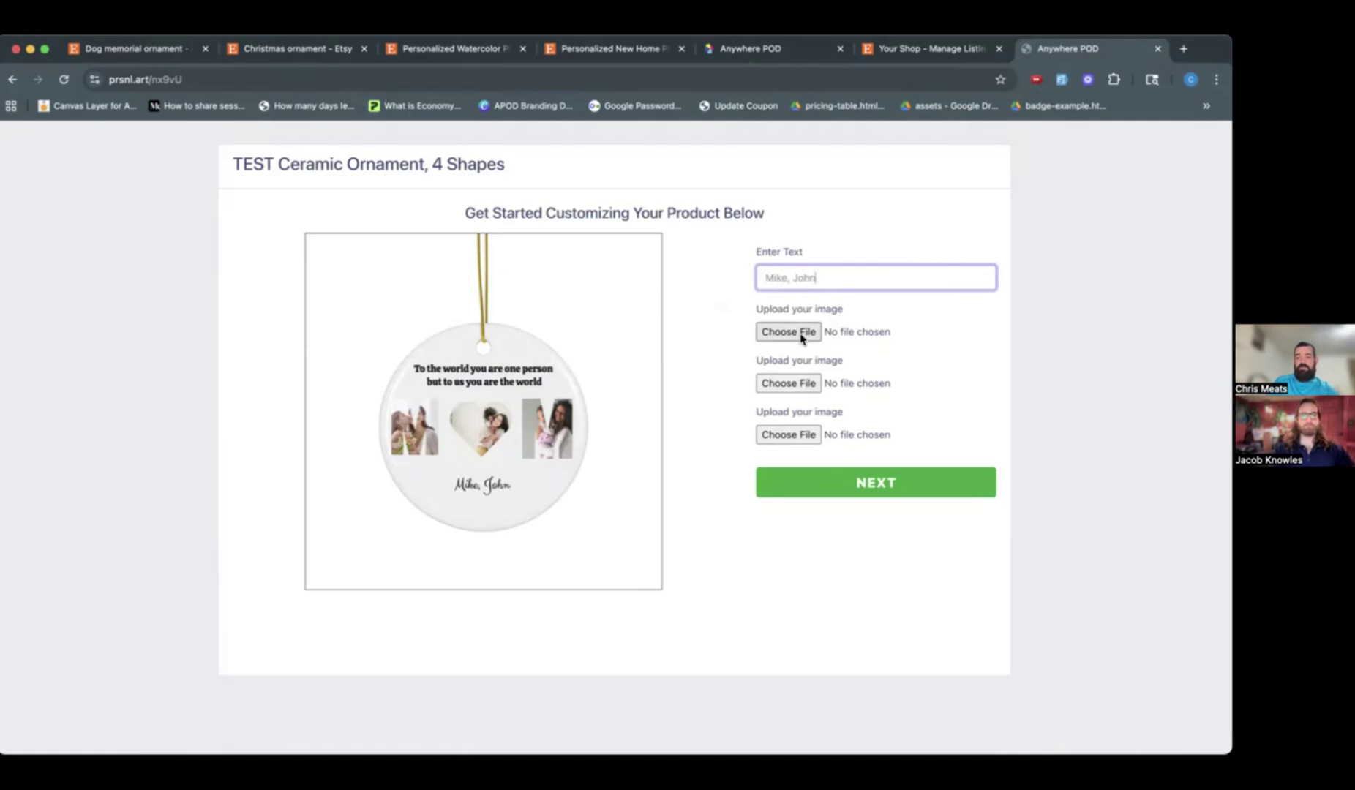
Step: Upload Kids.jpg to the first M slot, cropped so the children fill it
{"action": "left_click", "coordinate": [801, 337]}
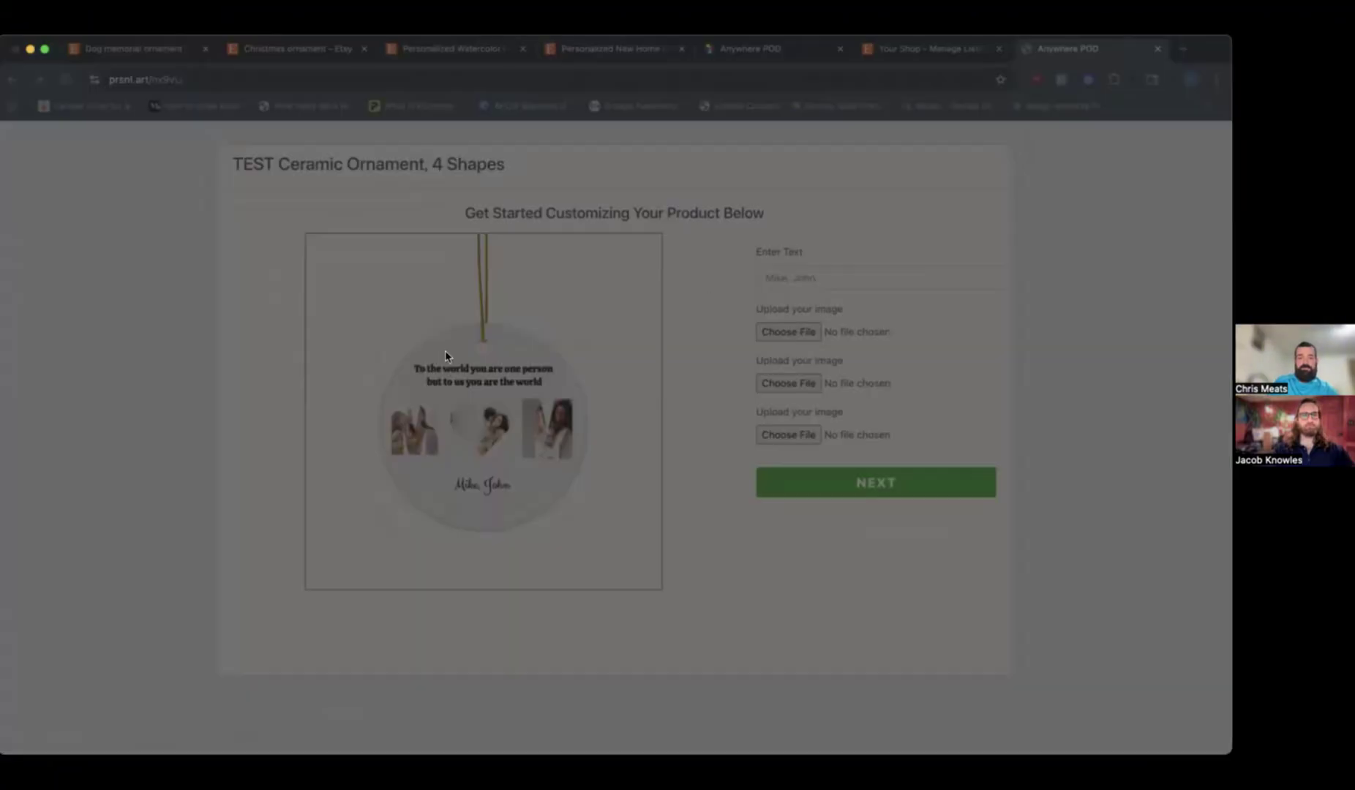
{"action": "key", "text": "Return"}
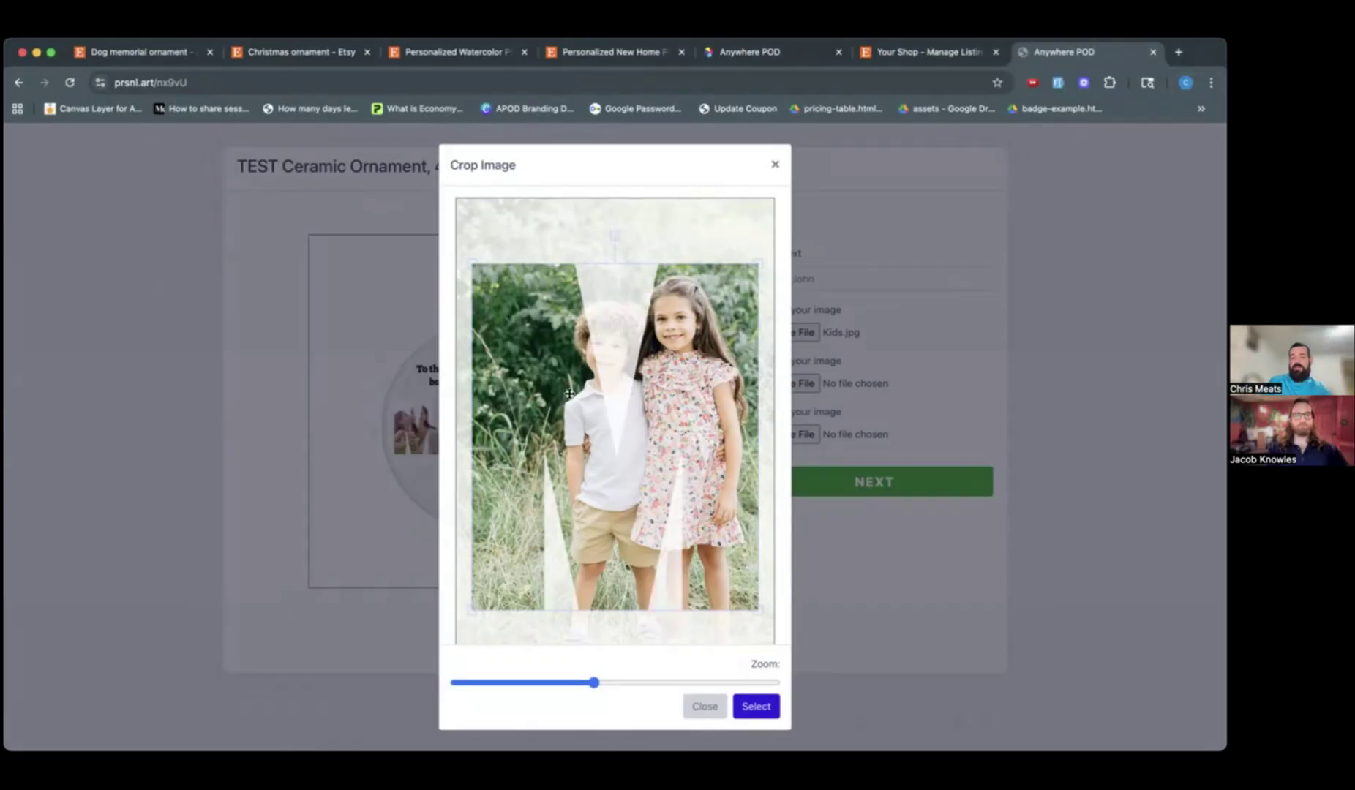
{"action": "left_click_drag", "start_coordinate": [599, 396], "coordinate": [616, 314]}
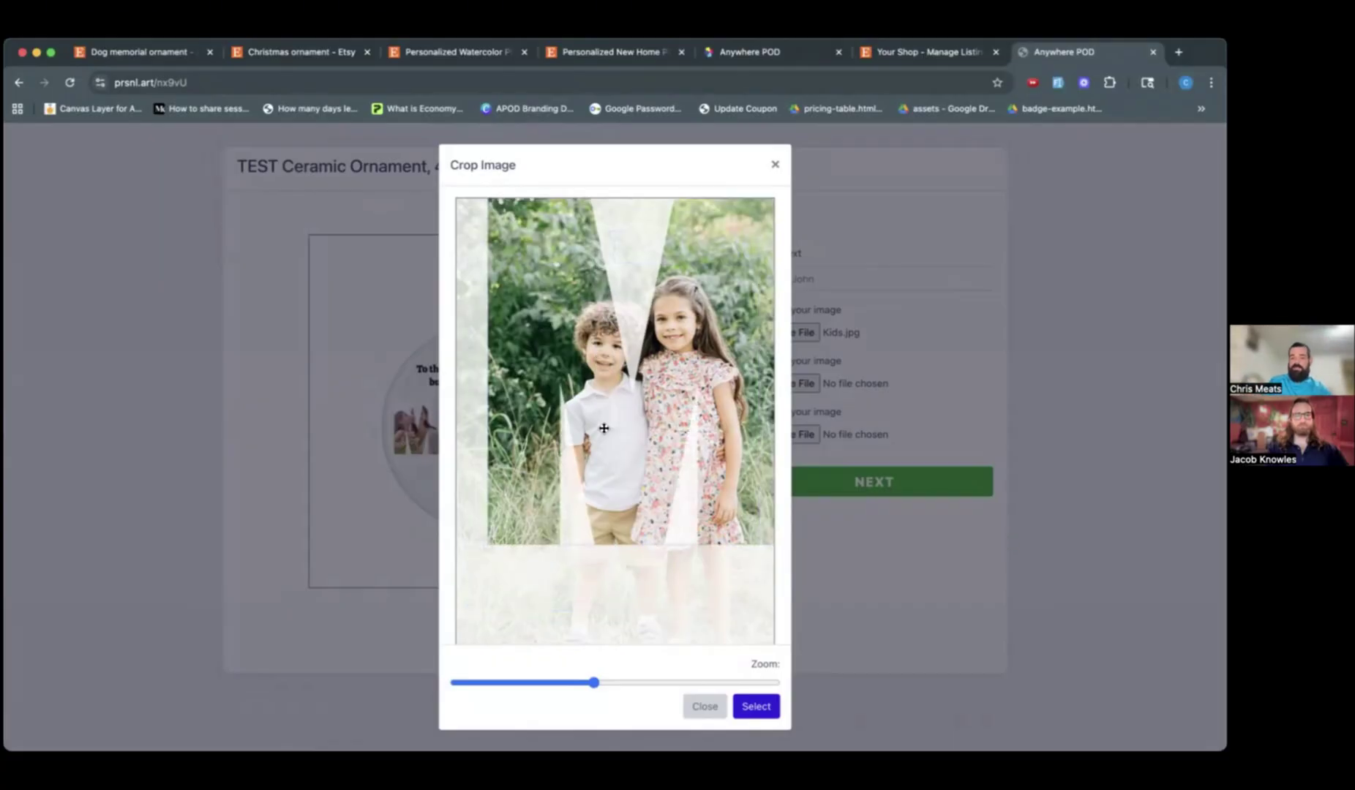
{"action": "left_click", "coordinate": [754, 705]}
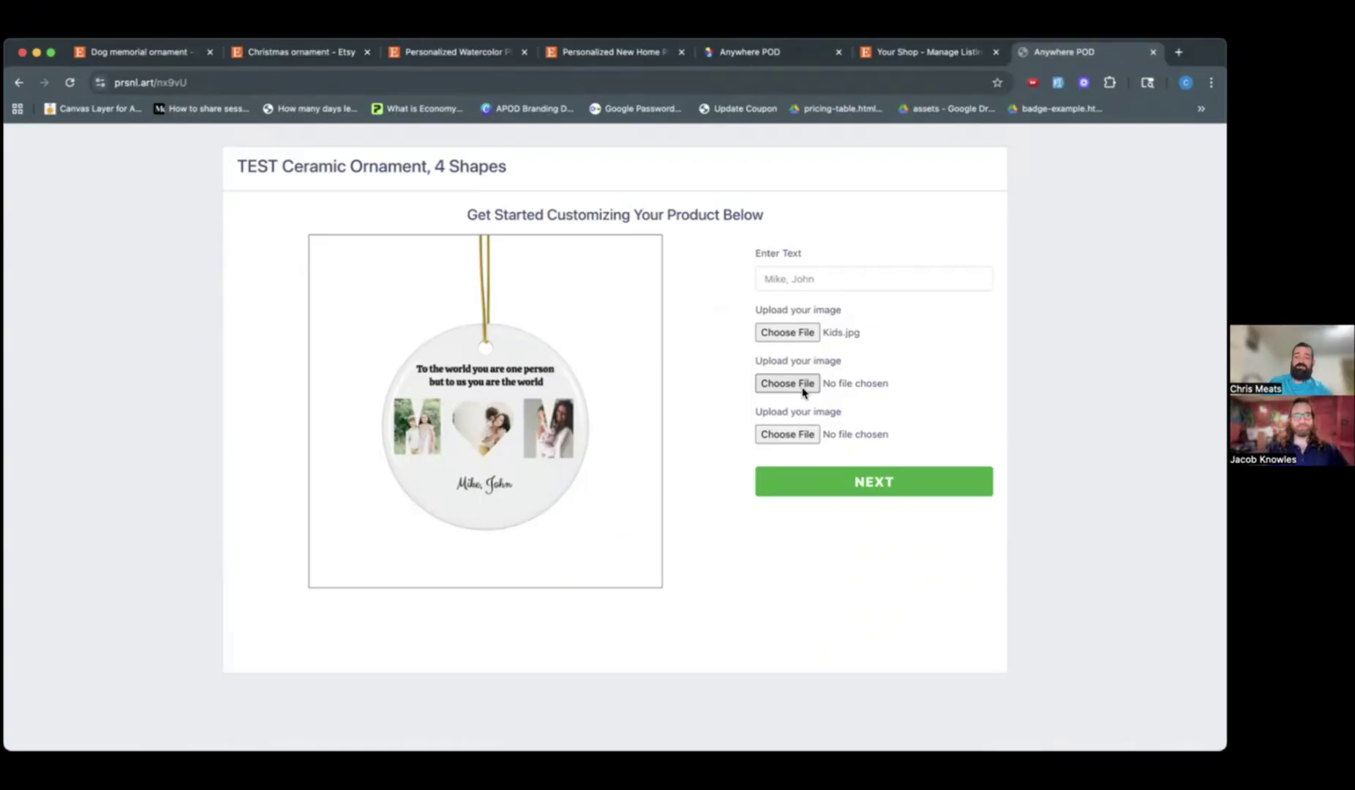
Step: Upload Mom1.jpg to the heart slot, with the crop centred on mom and kids
{"action": "left_click", "coordinate": [803, 392]}
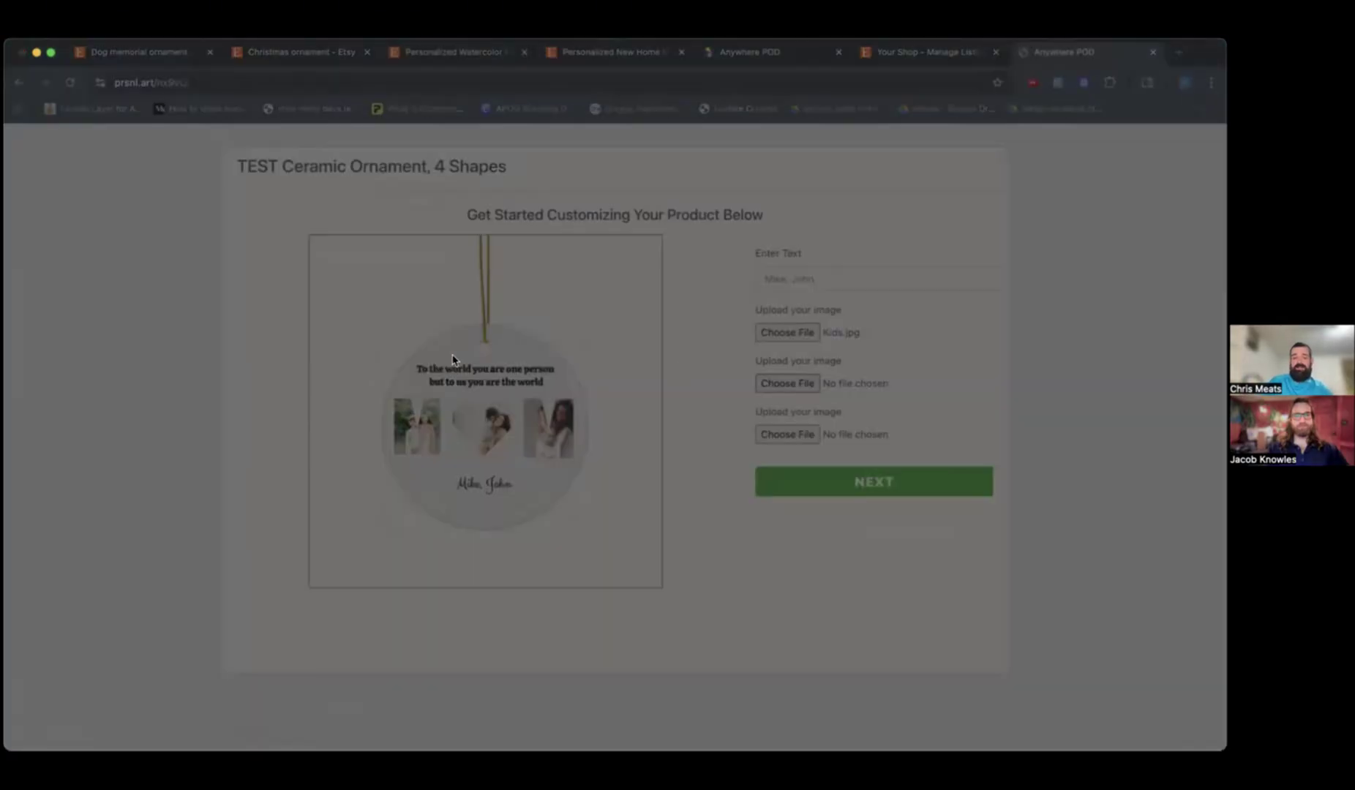
{"action": "left_click", "coordinate": [957, 535]}
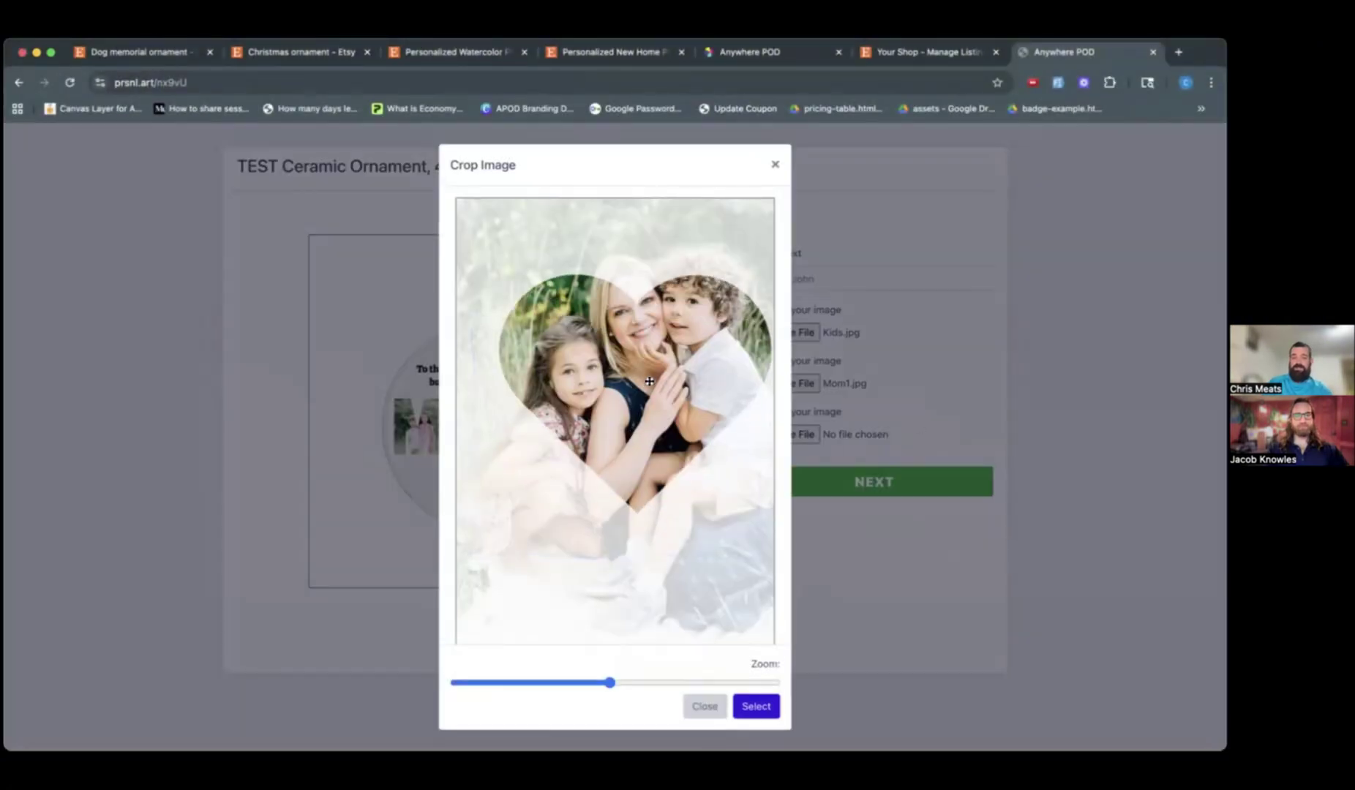
{"action": "left_click_drag", "start_coordinate": [648, 381], "coordinate": [642, 340]}
{"action": "left_click", "coordinate": [760, 711]}
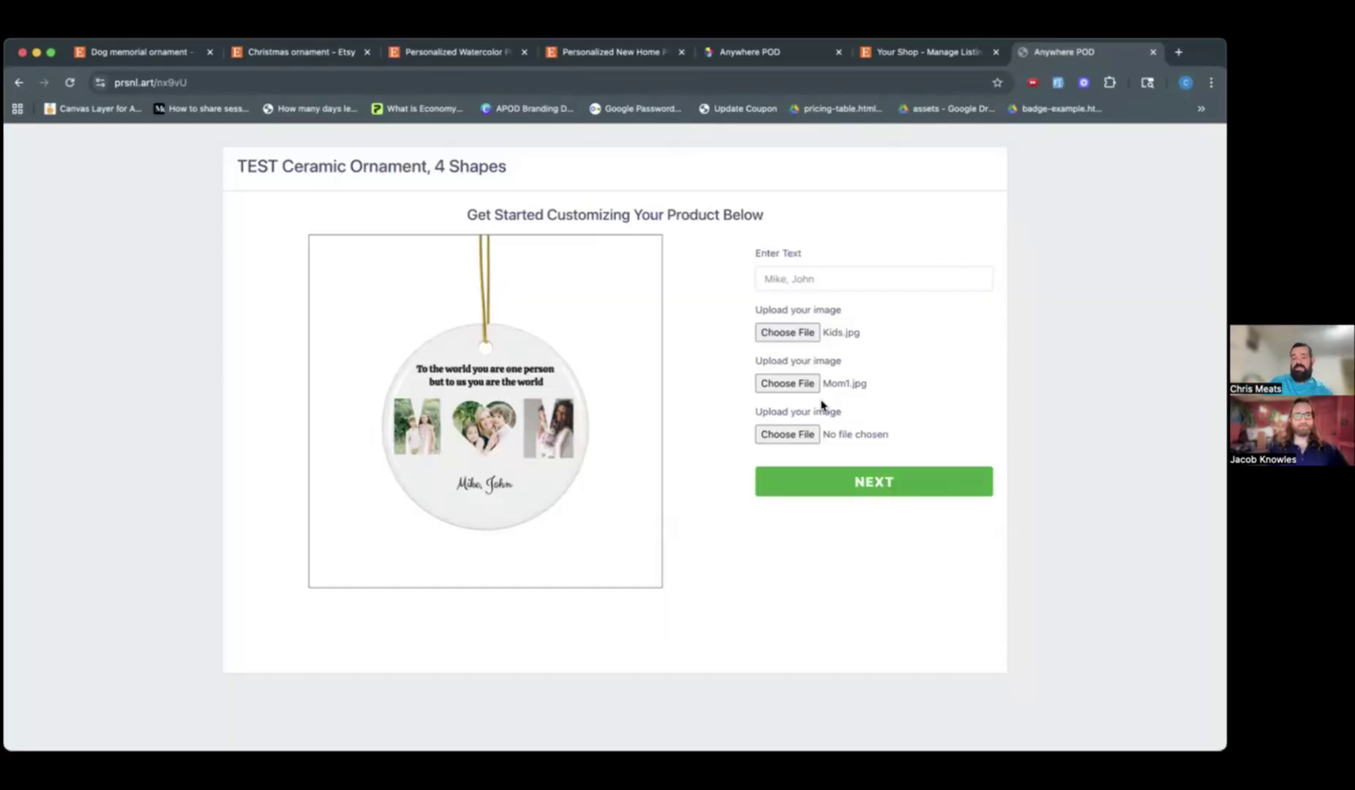
Step: Put mom5.jpg in the last M slot, then generate and copy the personalization ID
{"action": "left_click", "coordinate": [778, 436]}
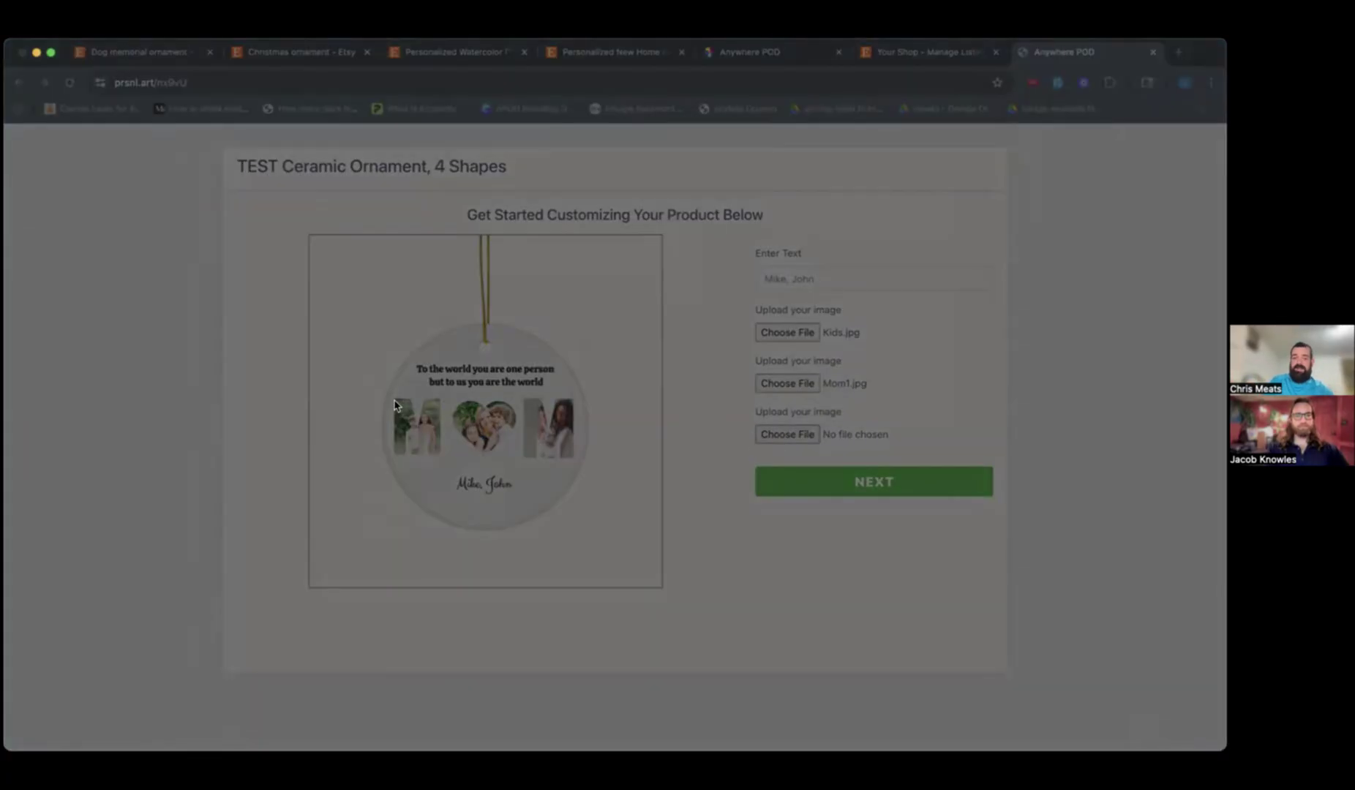
{"action": "left_click", "coordinate": [960, 528]}
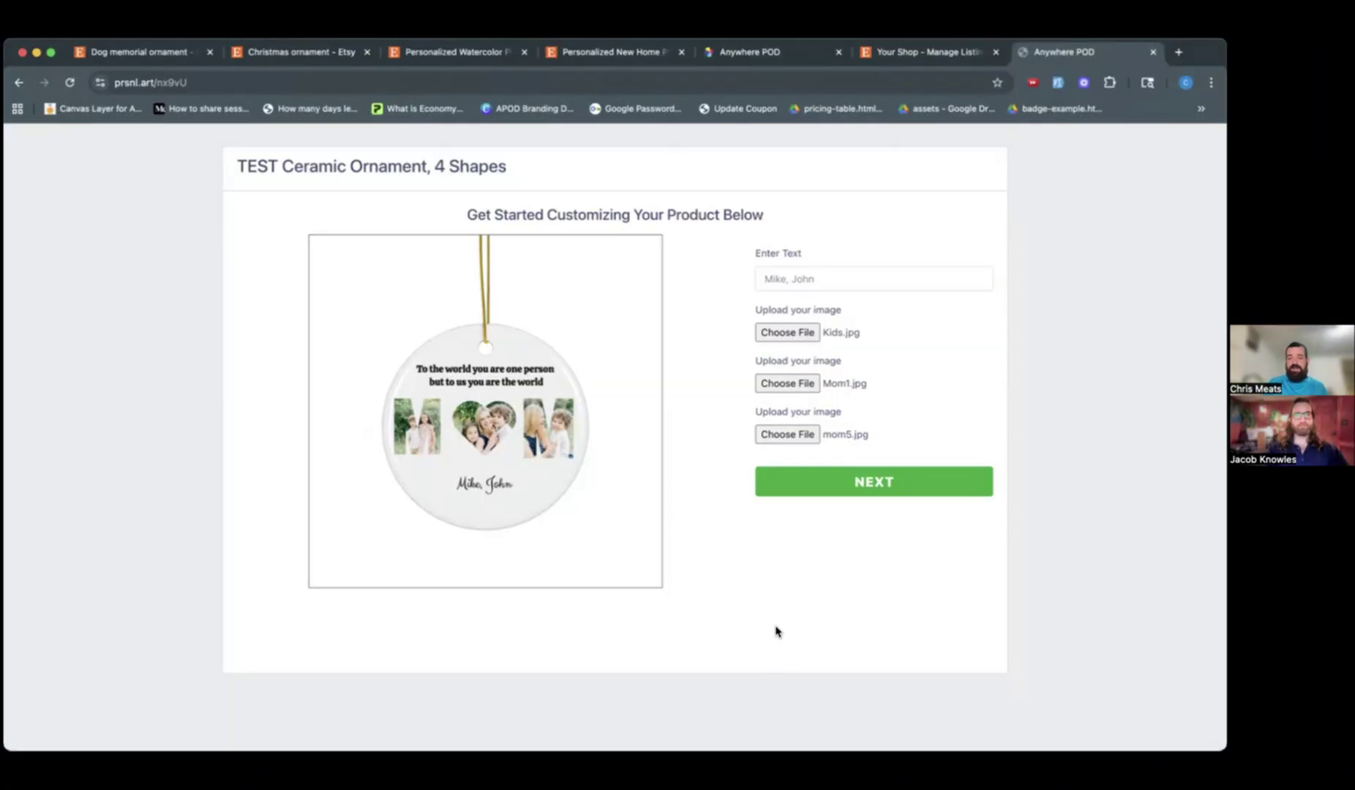
{"action": "left_click", "coordinate": [811, 485]}
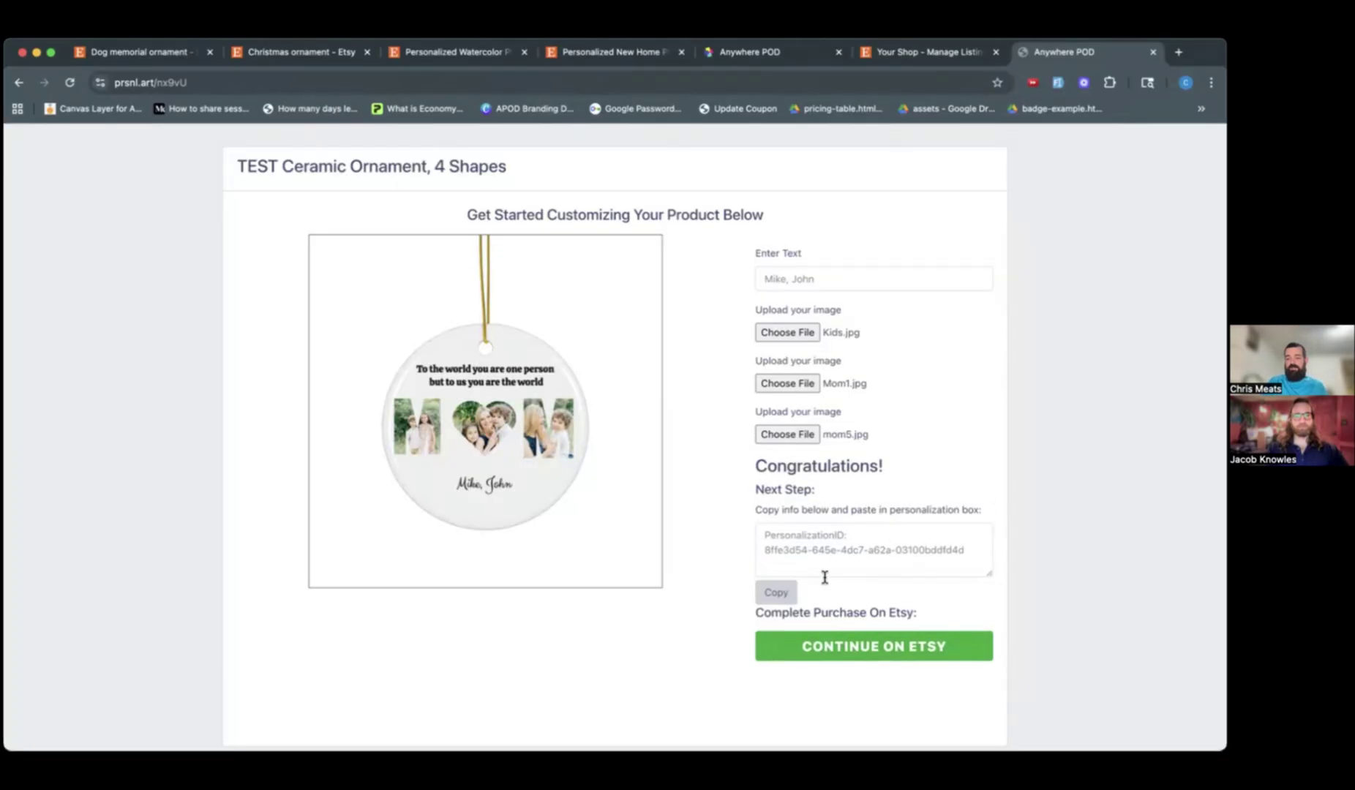
{"action": "left_click", "coordinate": [827, 653]}
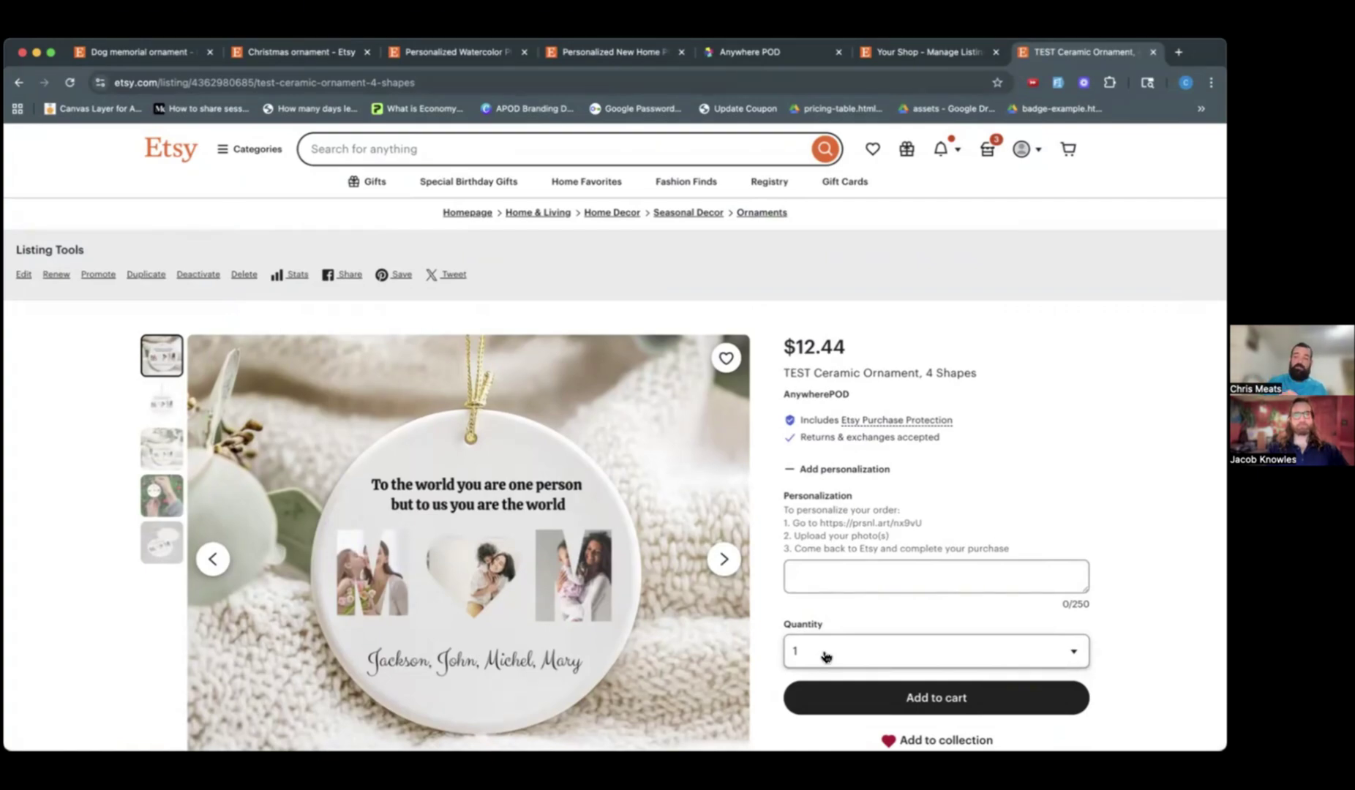
Step: Paste the copied personalization ID into the Etsy listing's Personalization box
{"action": "left_click", "coordinate": [834, 579]}
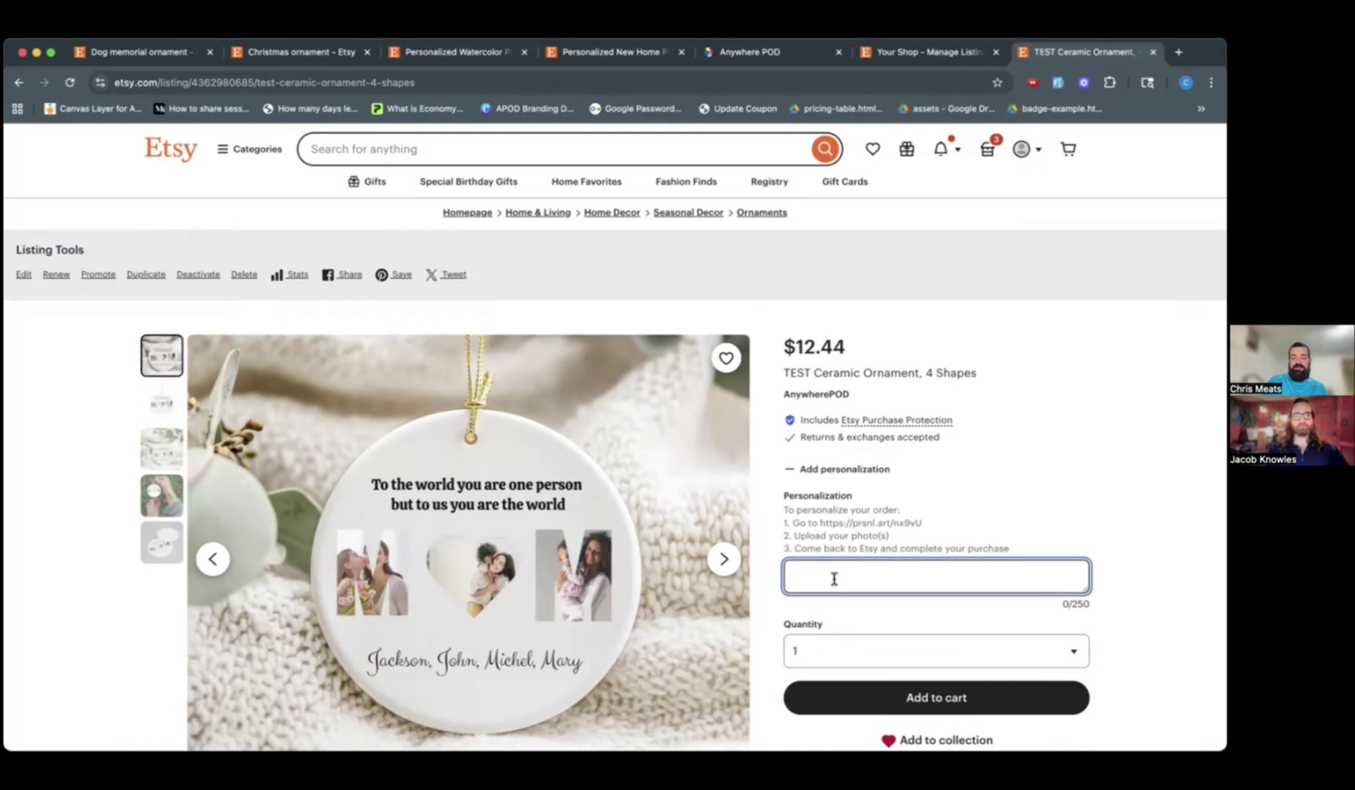
{"action": "key", "text": "super+v"}
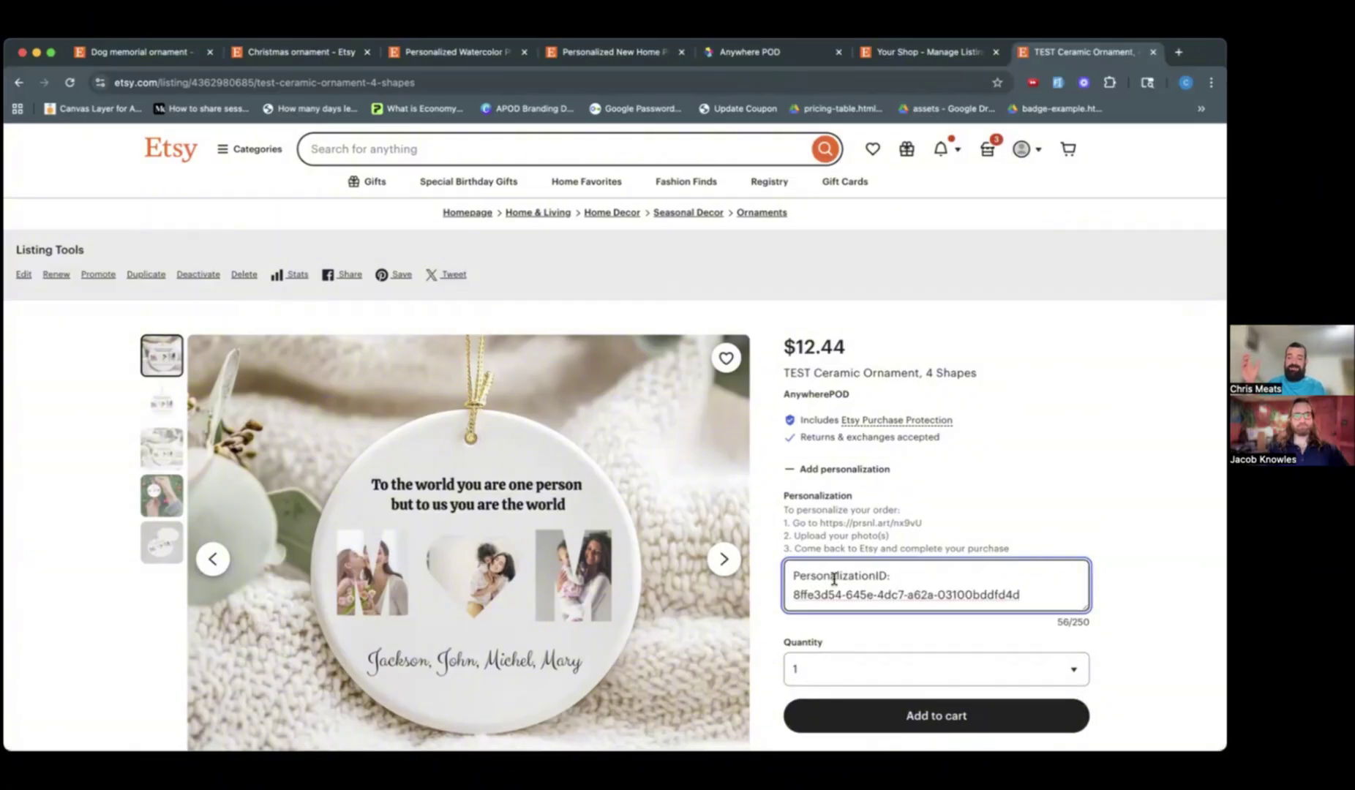